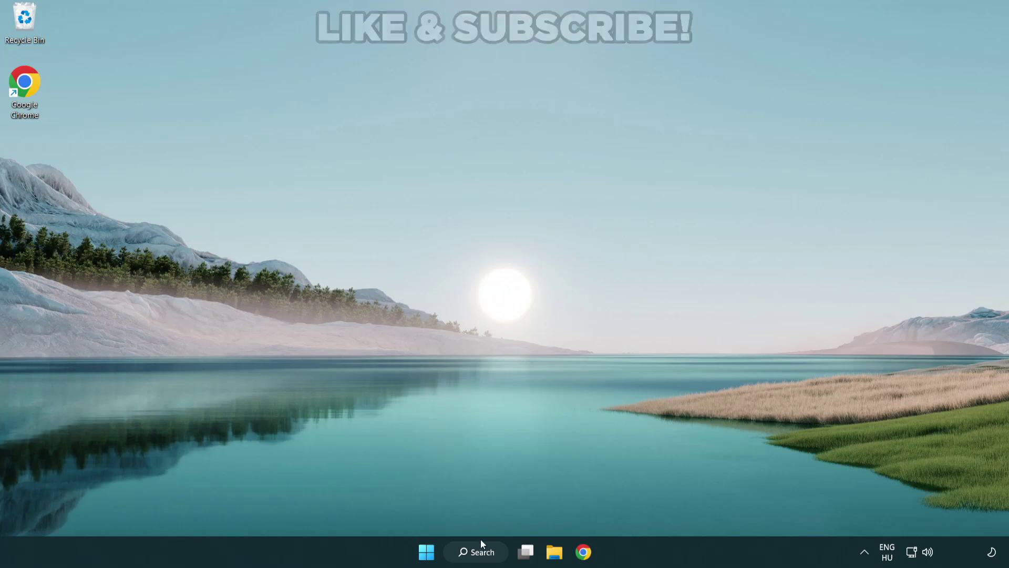
# Search Windows for 'device manager' and launch the Device Manager result.
pyautogui.click(481, 554)
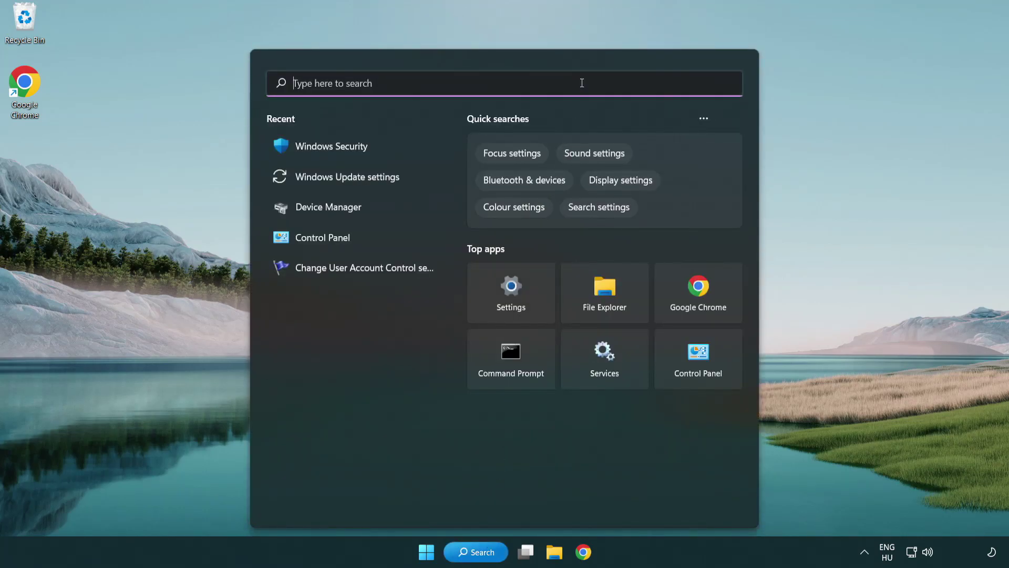
pyautogui.write('device m')
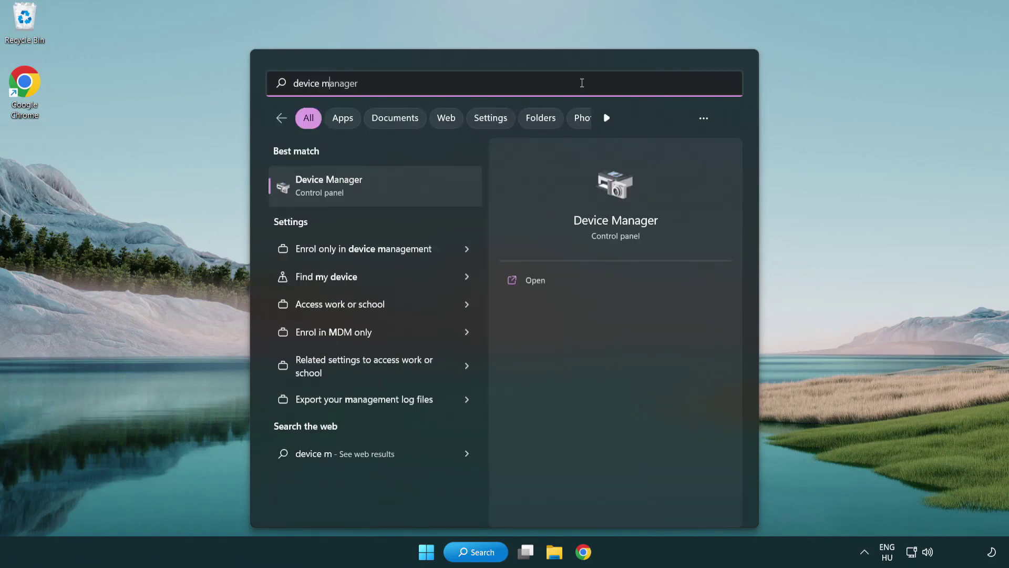
pyautogui.write('anager')
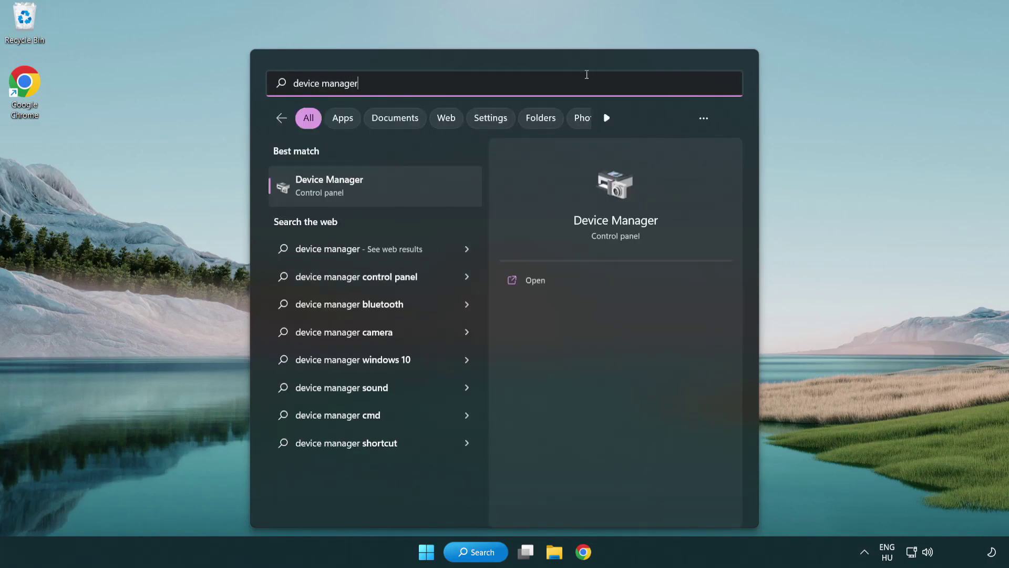
pyautogui.click(404, 191)
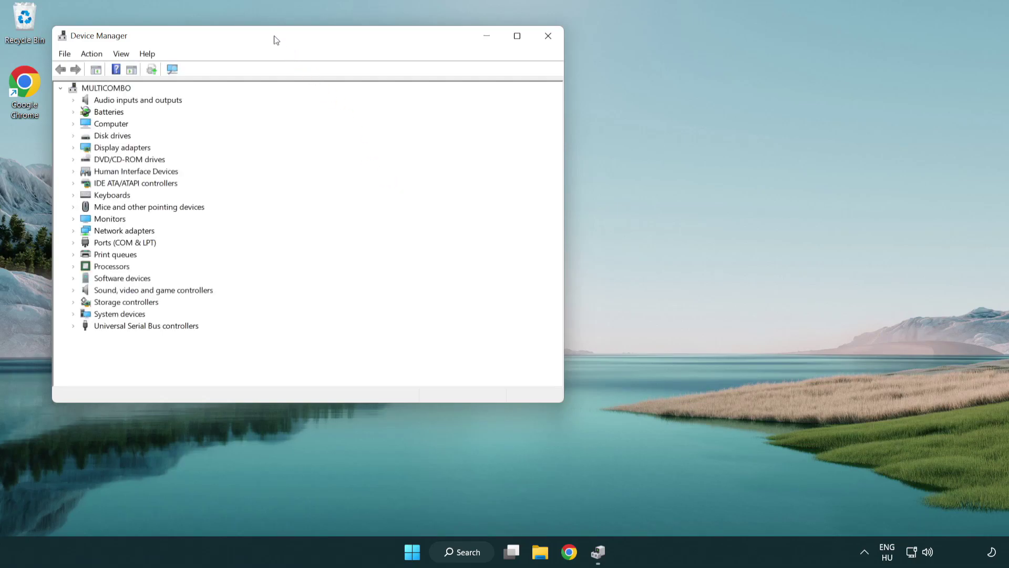
# Start a driver update for the VMware SVGA 3D adapter under Display adapters.
pyautogui.moveTo(275, 39); pyautogui.dragTo(443, 101)
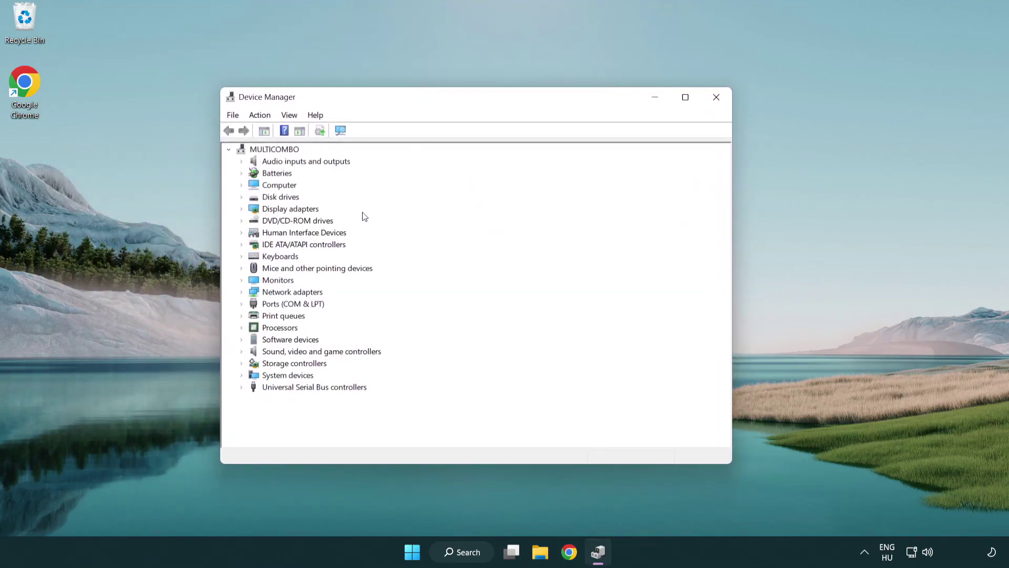
pyautogui.click(284, 211)
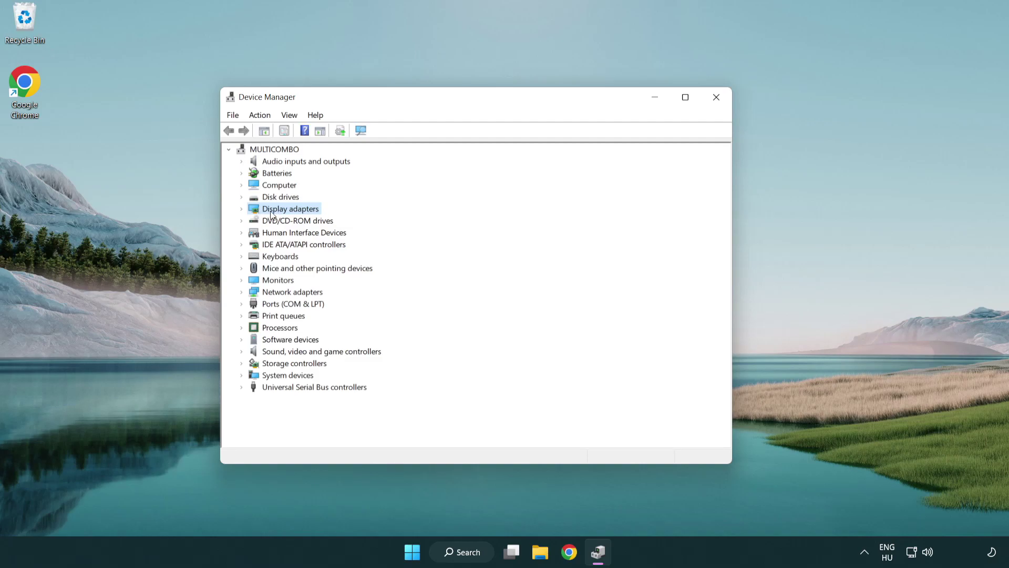
pyautogui.click(243, 212)
pyautogui.click(283, 224)
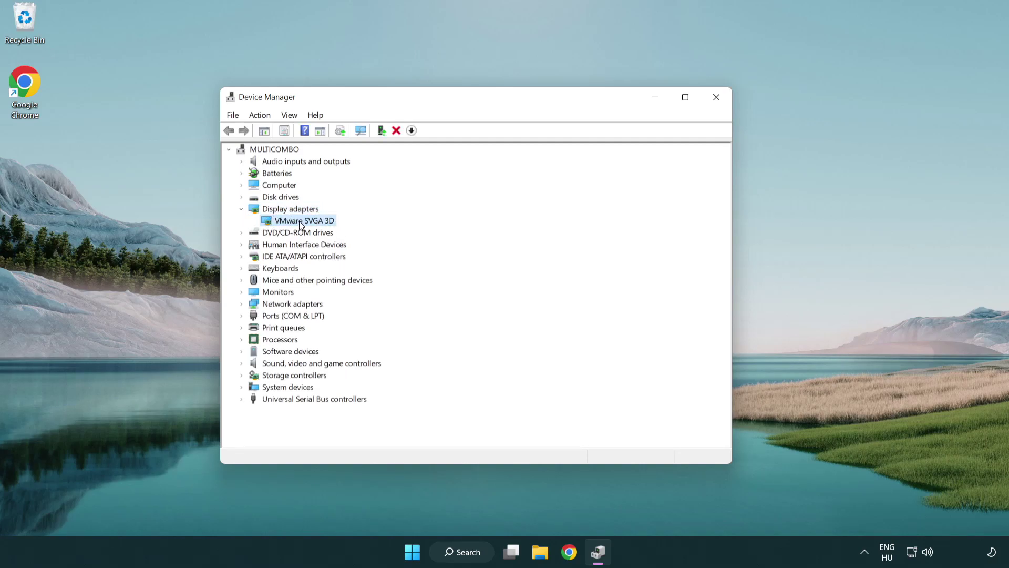
pyautogui.rightClick(299, 220)
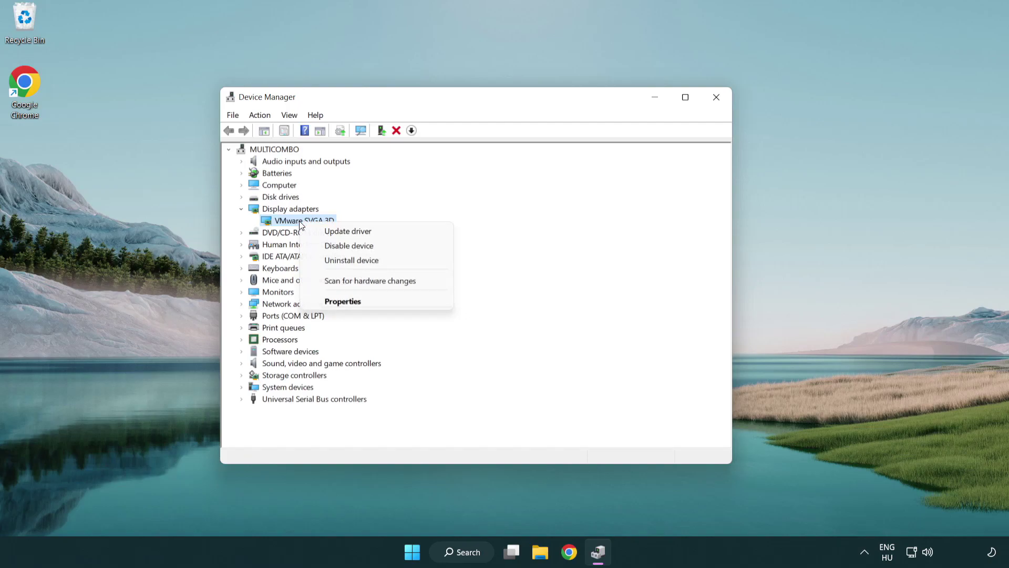
pyautogui.click(396, 231)
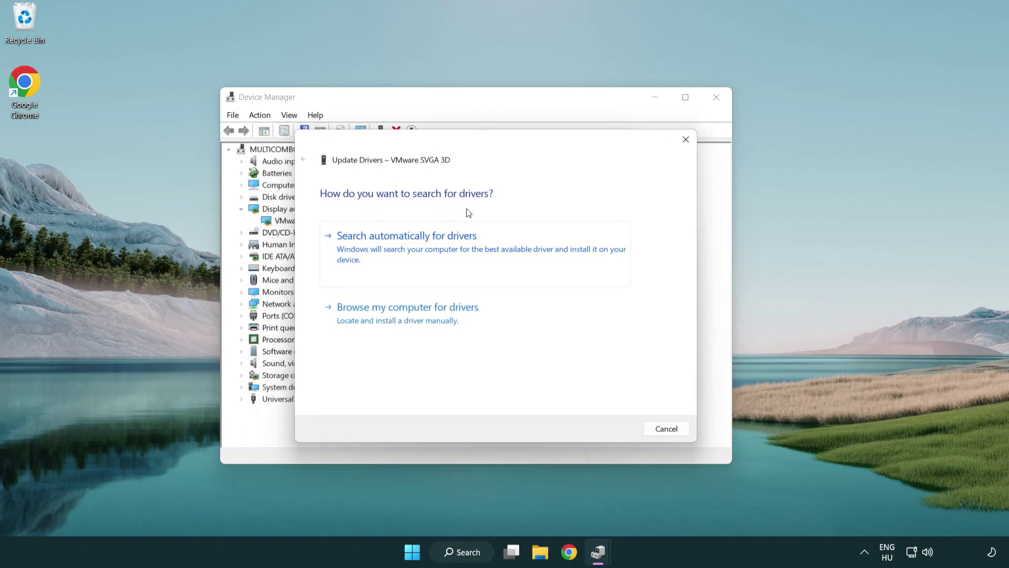
# Search automatically for drivers, confirm the best driver is installed, and close Device Manager.
pyautogui.click(444, 246)
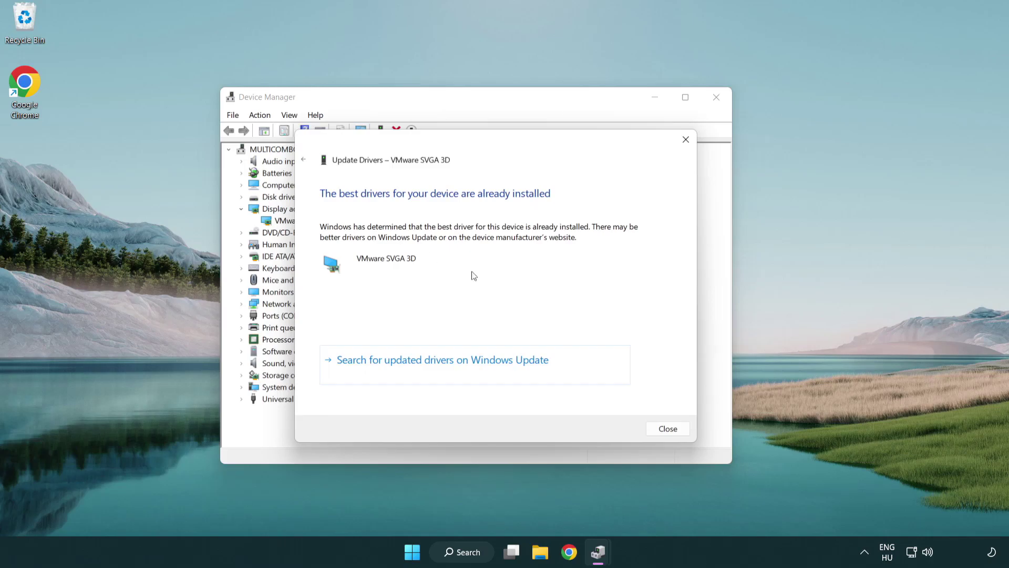
pyautogui.click(667, 429)
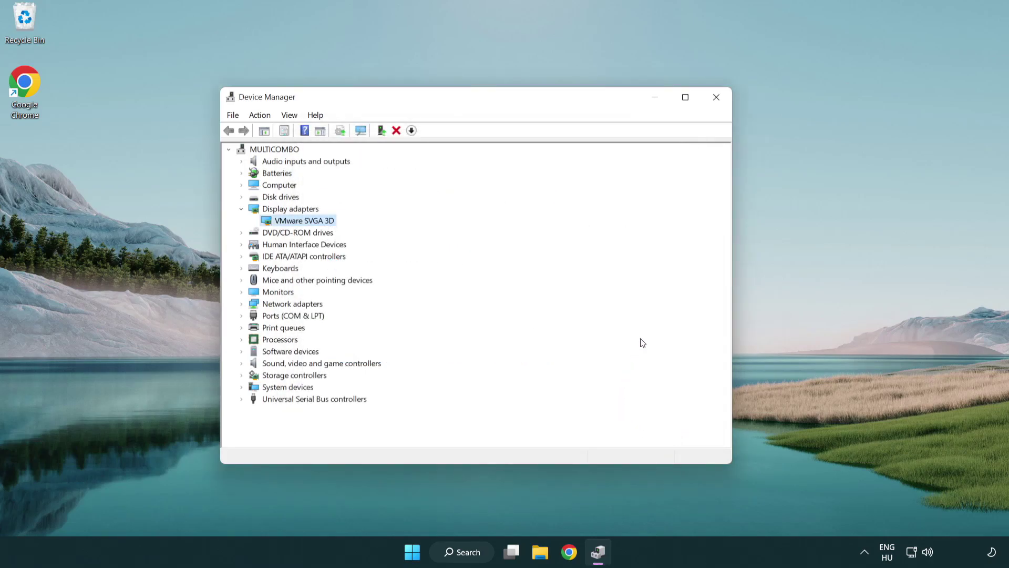
pyautogui.click(719, 99)
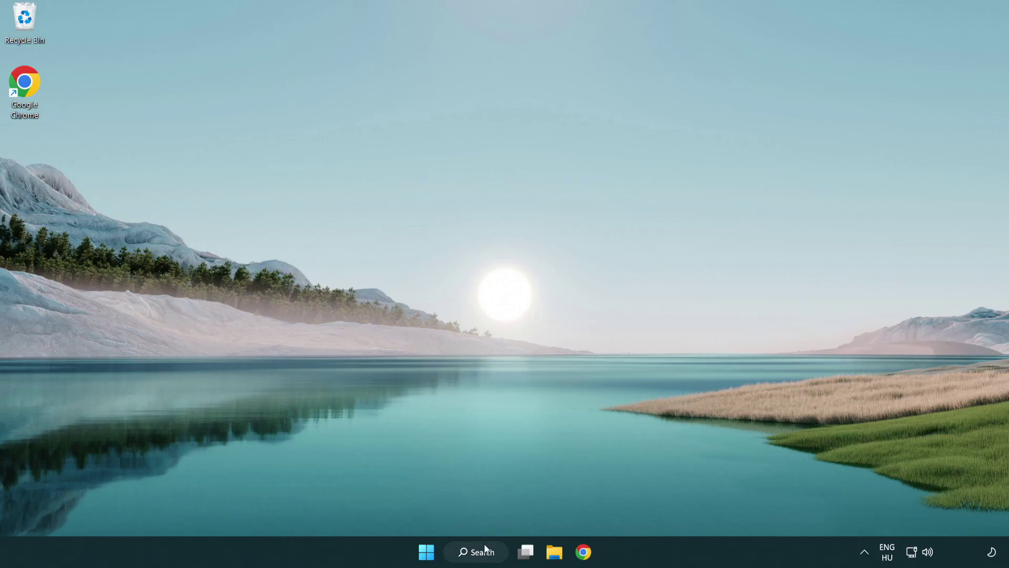
# Search Windows for 'update' and open Windows Update settings.
pyautogui.click(465, 552)
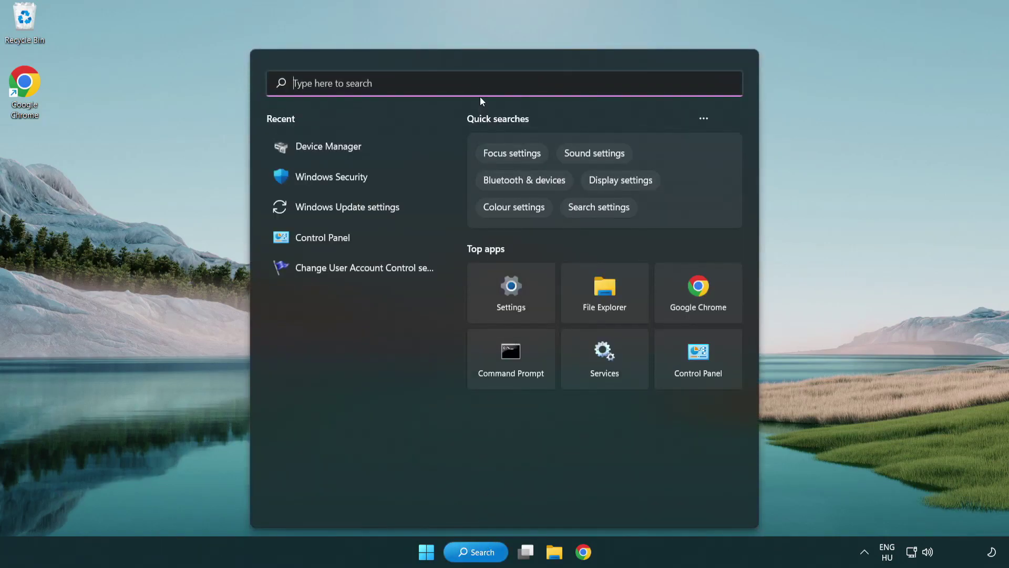
pyautogui.write('u')
pyautogui.write('pdate')
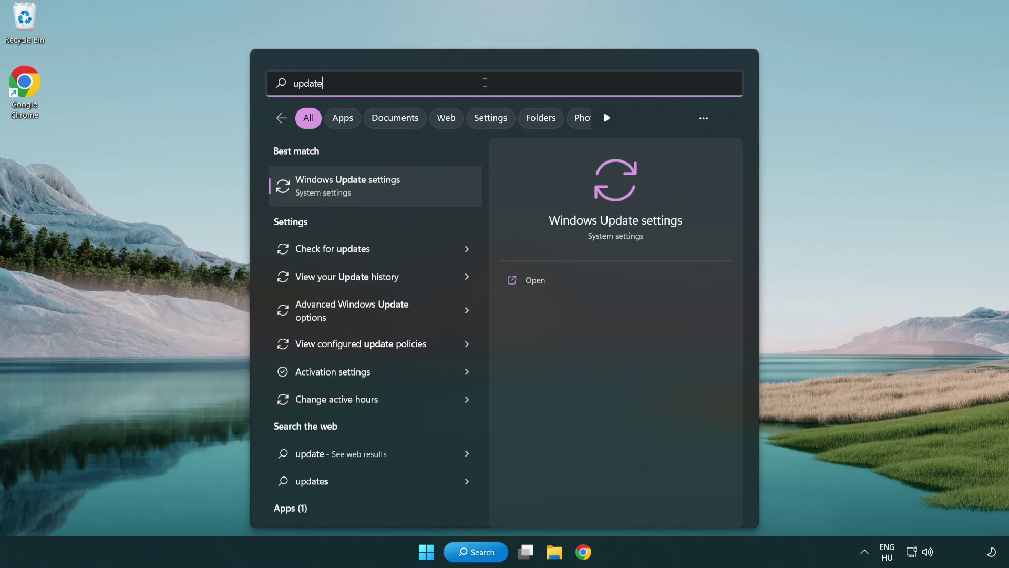
pyautogui.click(392, 191)
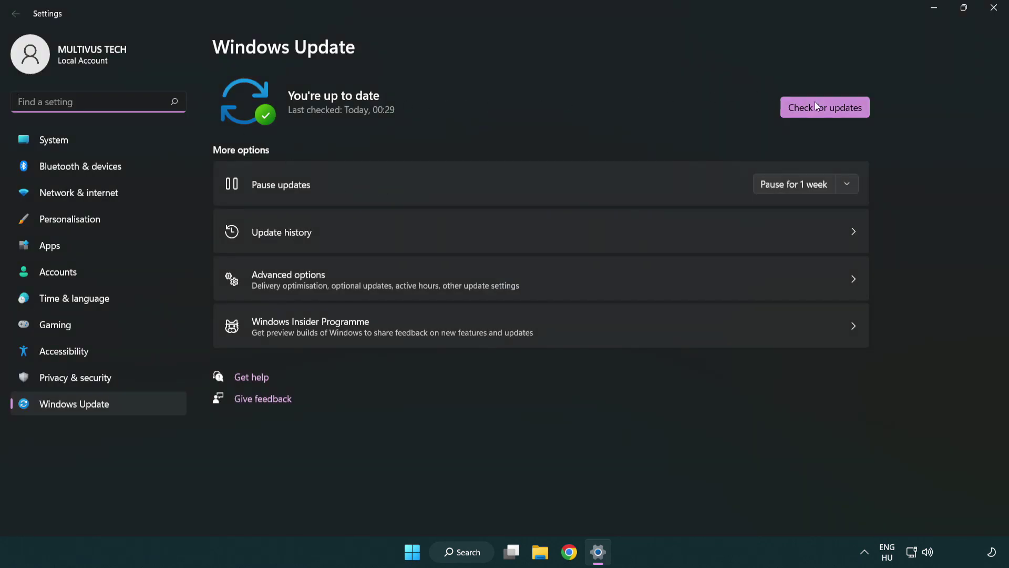
# Check for updates, confirm 'You're up to date', and close Settings.
pyautogui.click(843, 113)
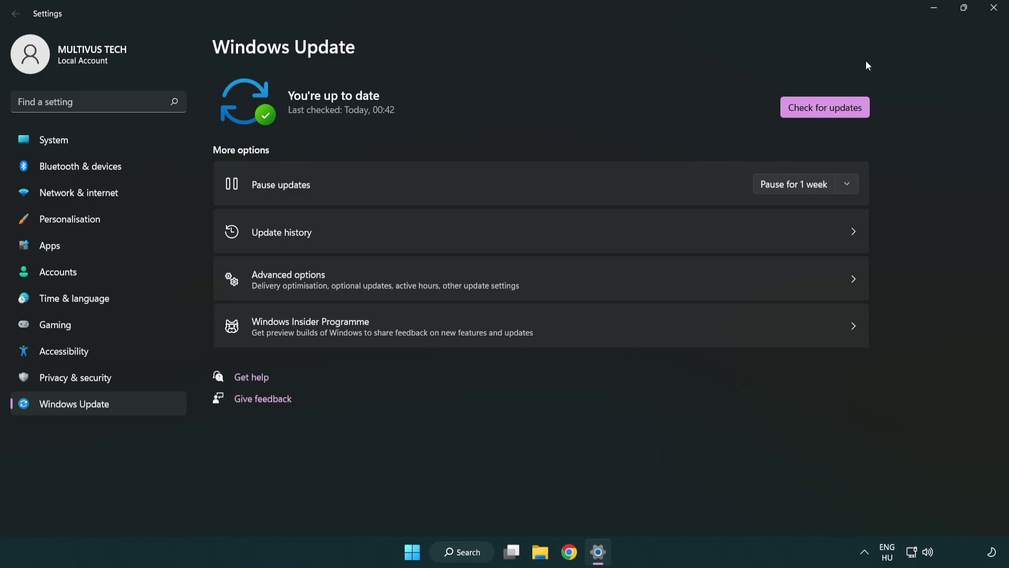
pyautogui.click(990, 15)
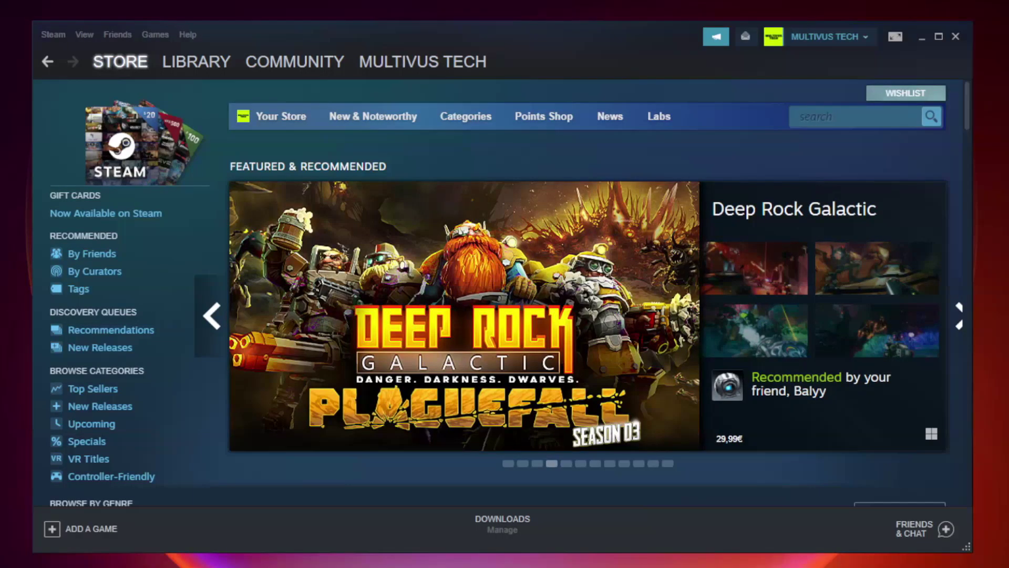
pyautogui.moveTo(197, 62)
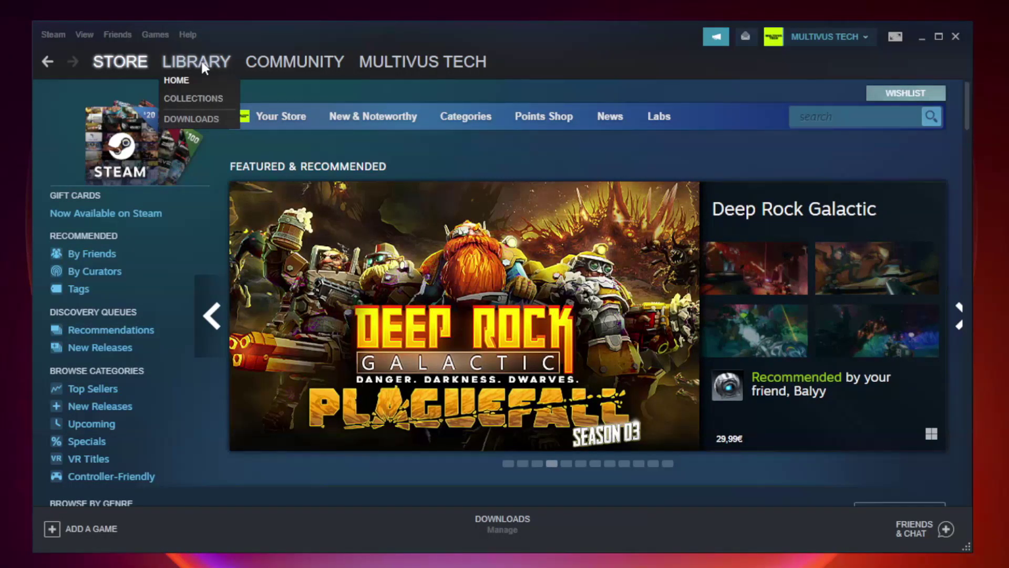
# Open Properties for YOUR NOT WORKING GAME (Unturned) from the Steam library Favorites.
pyautogui.click(203, 68)
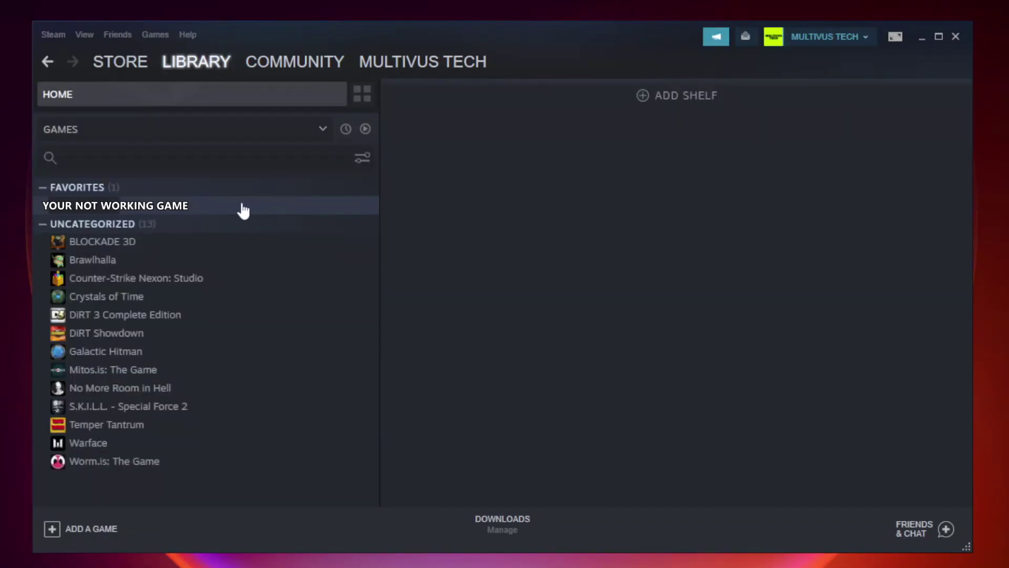
pyautogui.click(218, 207)
pyautogui.rightClick(218, 207)
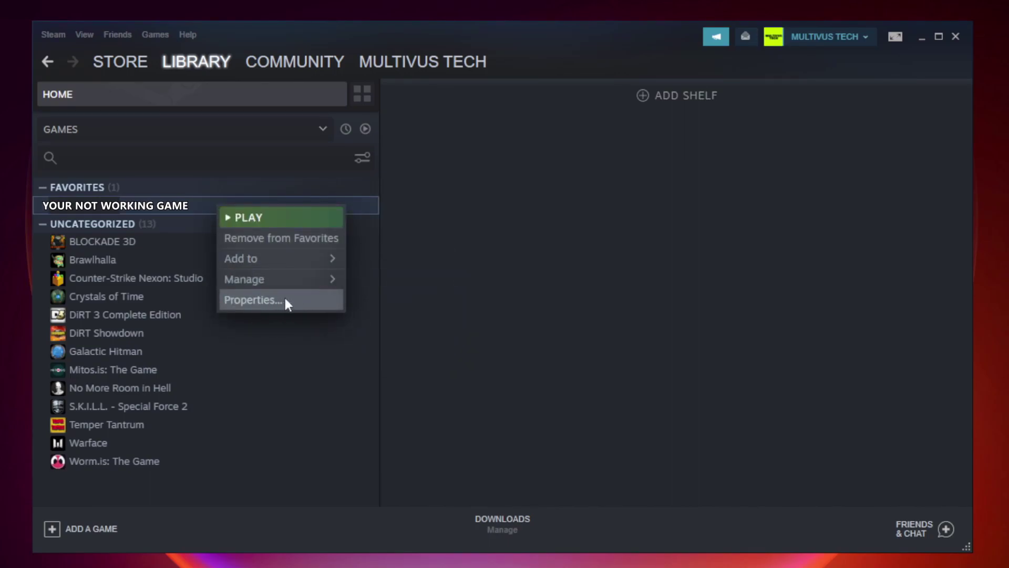
pyautogui.click(251, 299)
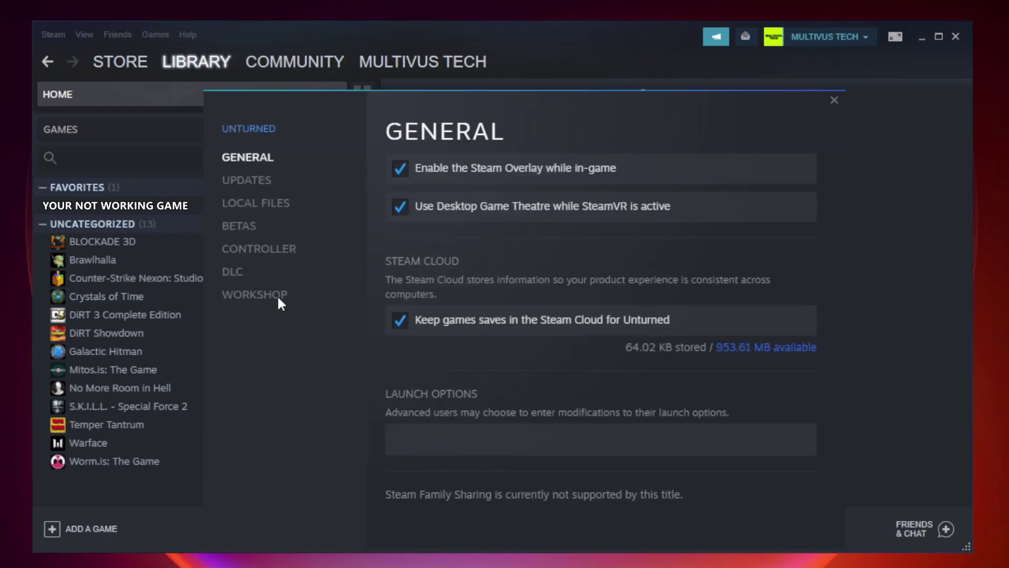
# Verify Unturned's game files from Local Files, validating all 9192 files.
pyautogui.click(267, 207)
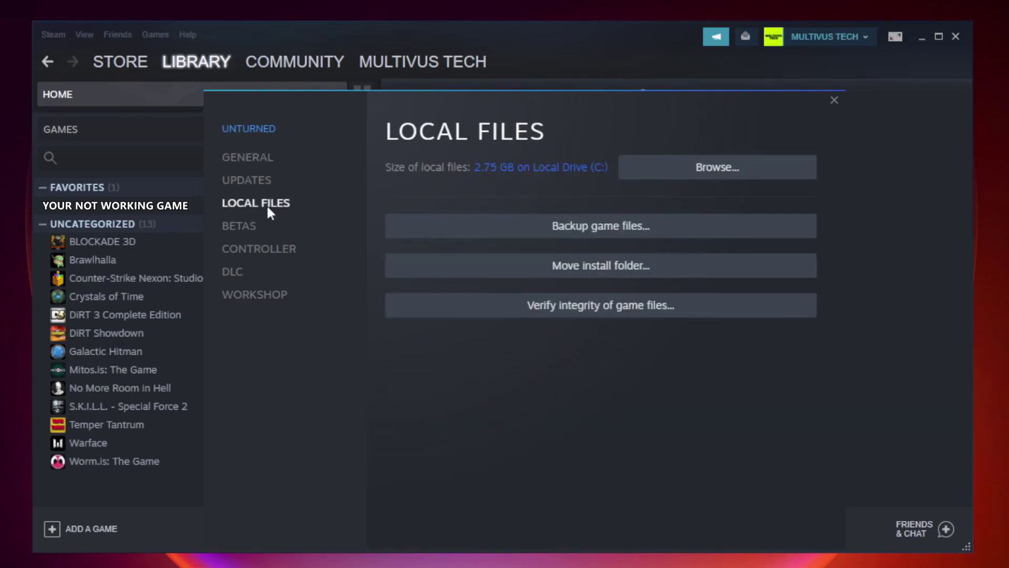
pyautogui.click(609, 313)
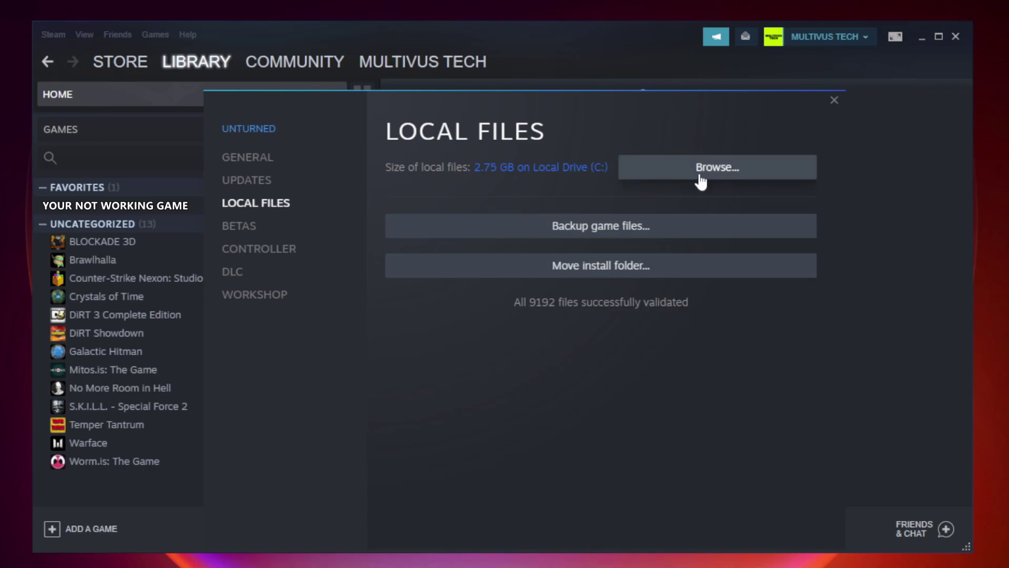
# Browse to the game's install folder and bring up its YOUR NOT WORKING GAME shortcut's context menu.
pyautogui.click(717, 170)
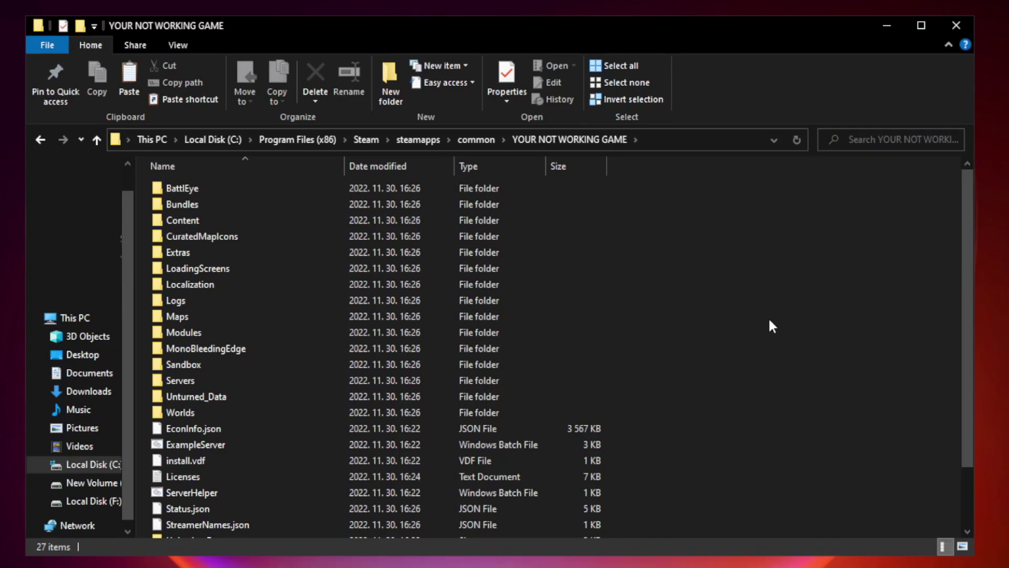
pyautogui.moveTo(968, 275); pyautogui.dragTo(969, 362)
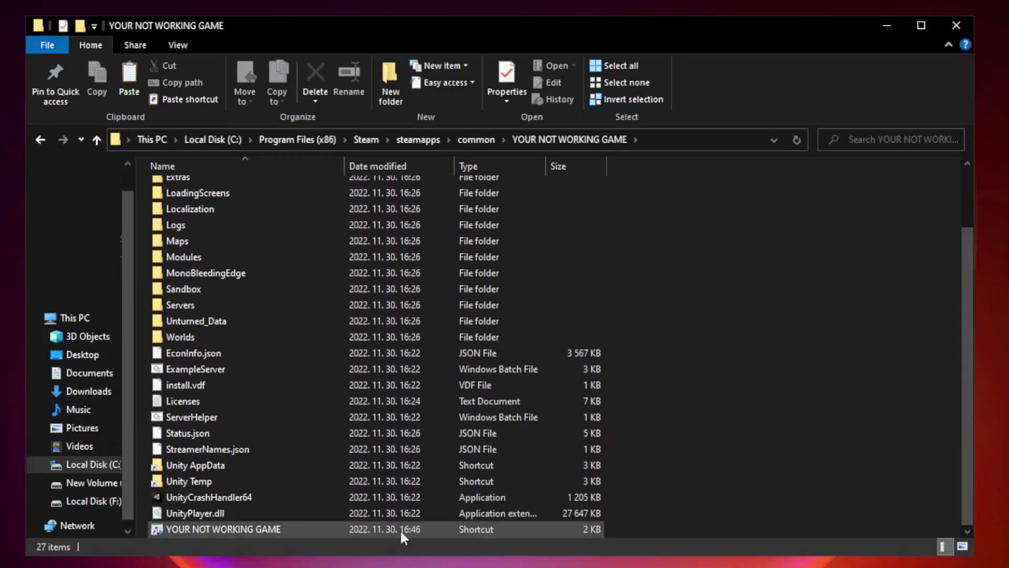
pyautogui.click(348, 530)
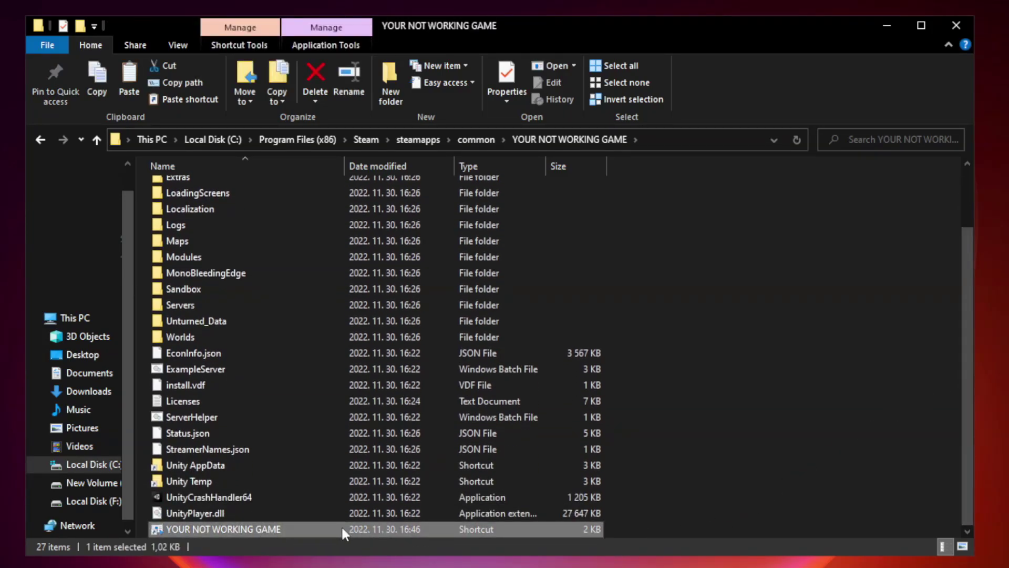
pyautogui.rightClick(341, 525)
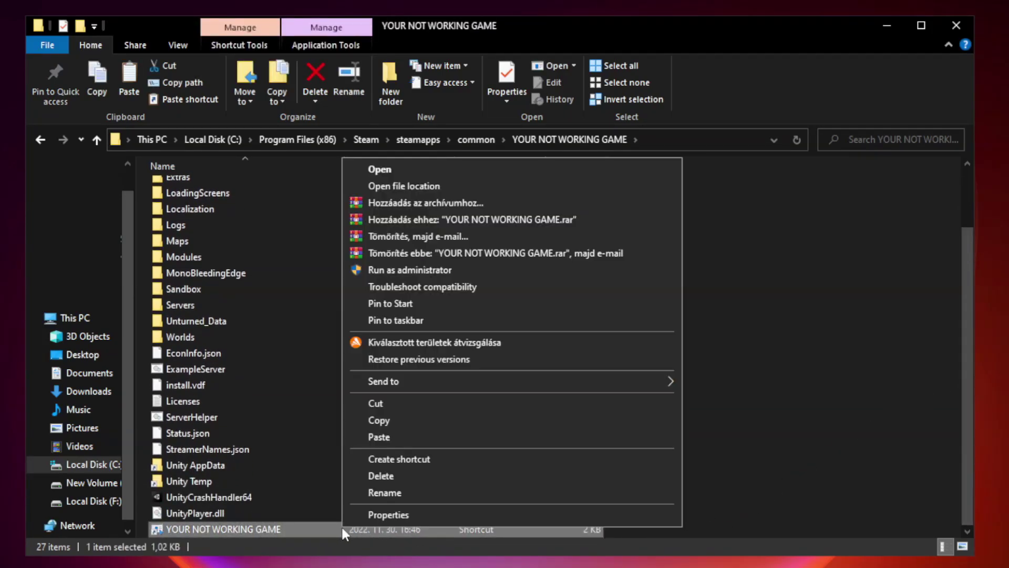
# Give the game shortcut Windows 8 compatibility, administrator rights and no fullscreen optimizations.
pyautogui.click(508, 516)
pyautogui.moveTo(502, 278); pyautogui.dragTo(500, 114)
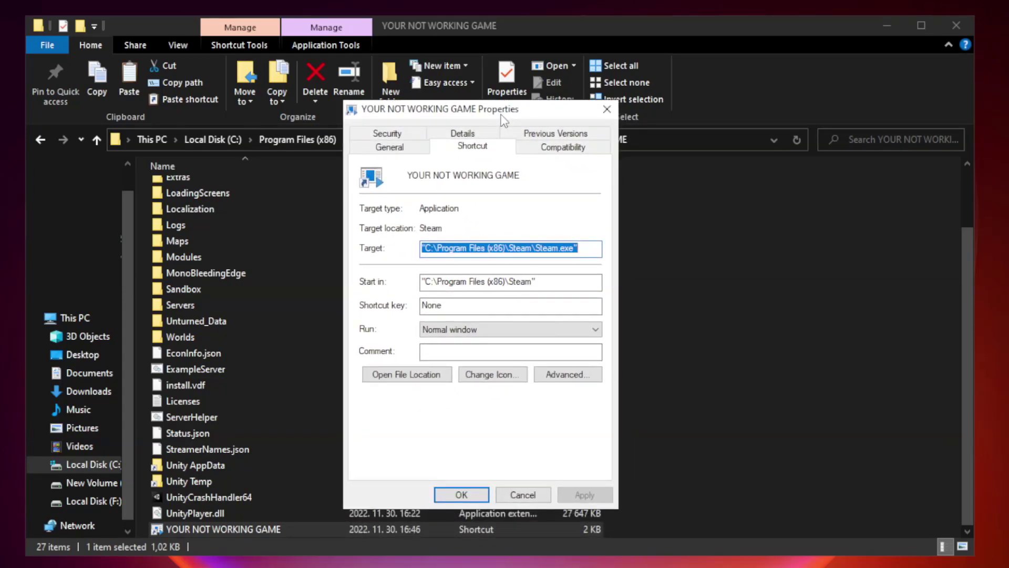
pyautogui.click(558, 155)
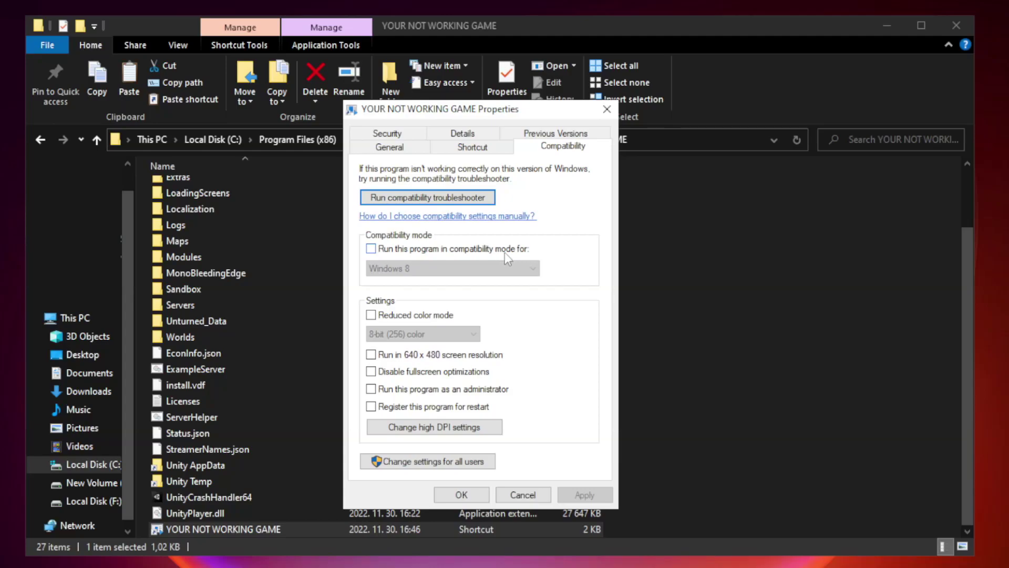
pyautogui.click(401, 250)
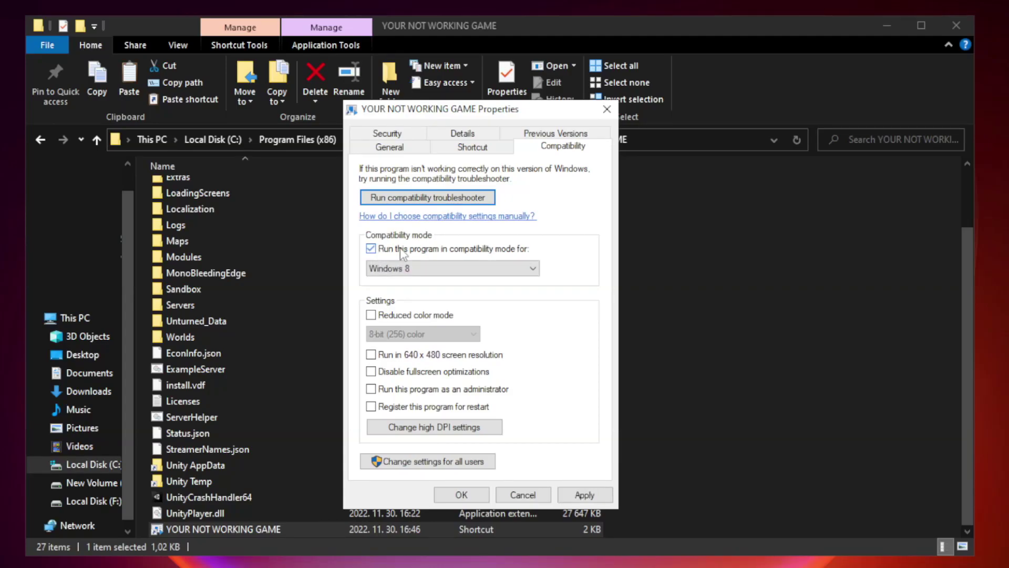
pyautogui.click(432, 268)
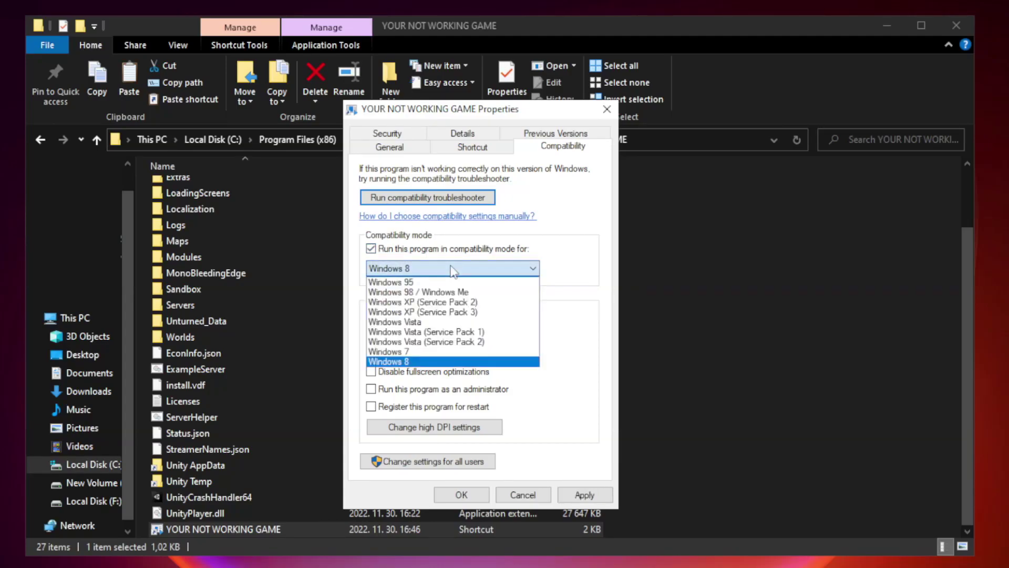
pyautogui.click(427, 362)
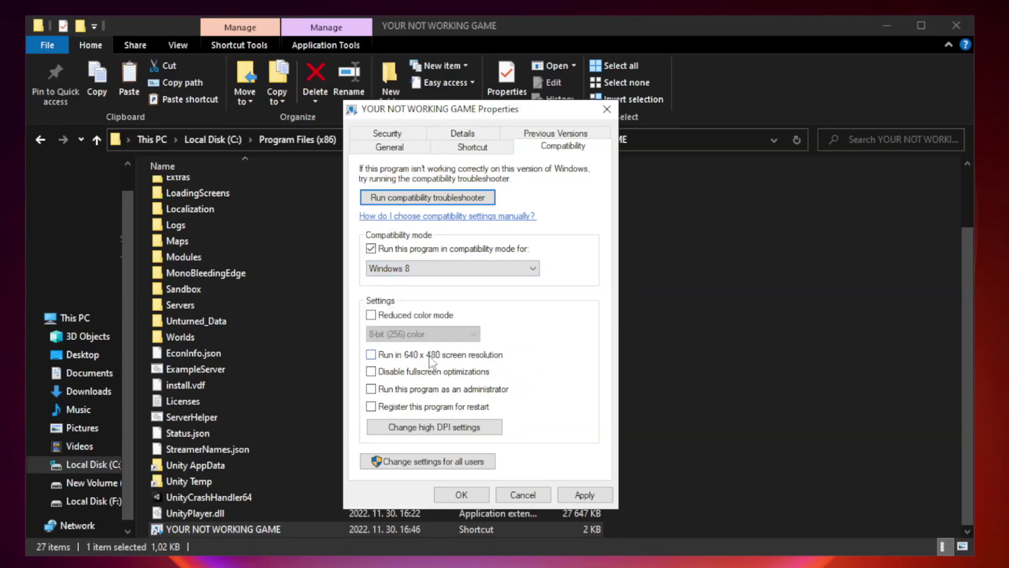
pyautogui.click(395, 379)
pyautogui.click(583, 497)
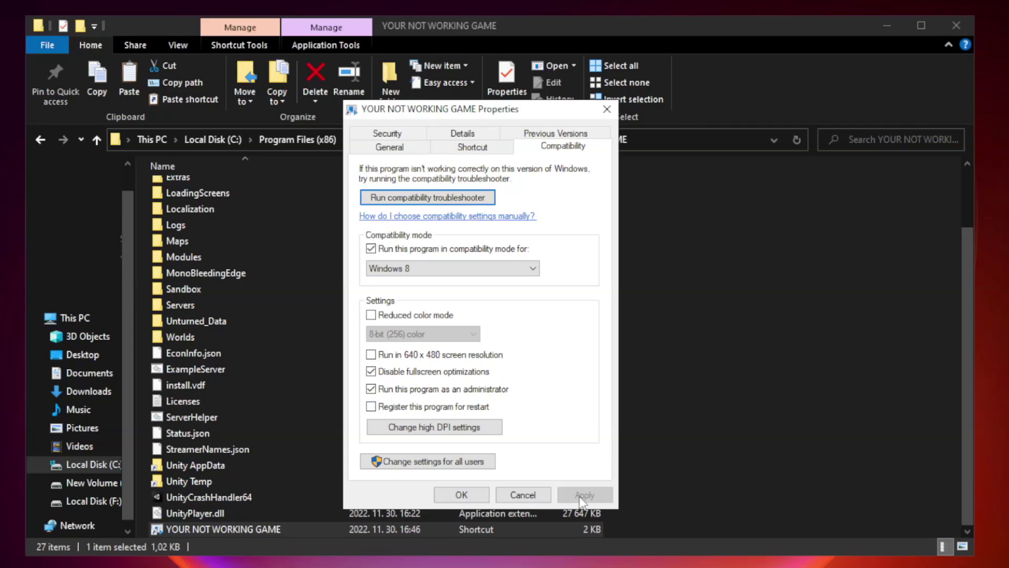
pyautogui.click(461, 495)
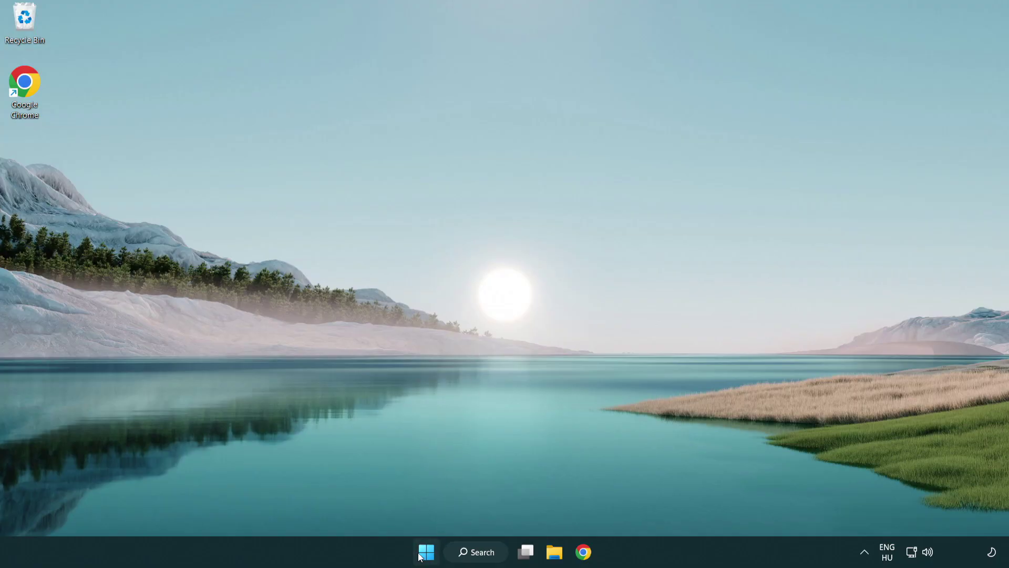
# Launch Task Manager from the Start button's Win+X menu.
pyautogui.rightClick(426, 554)
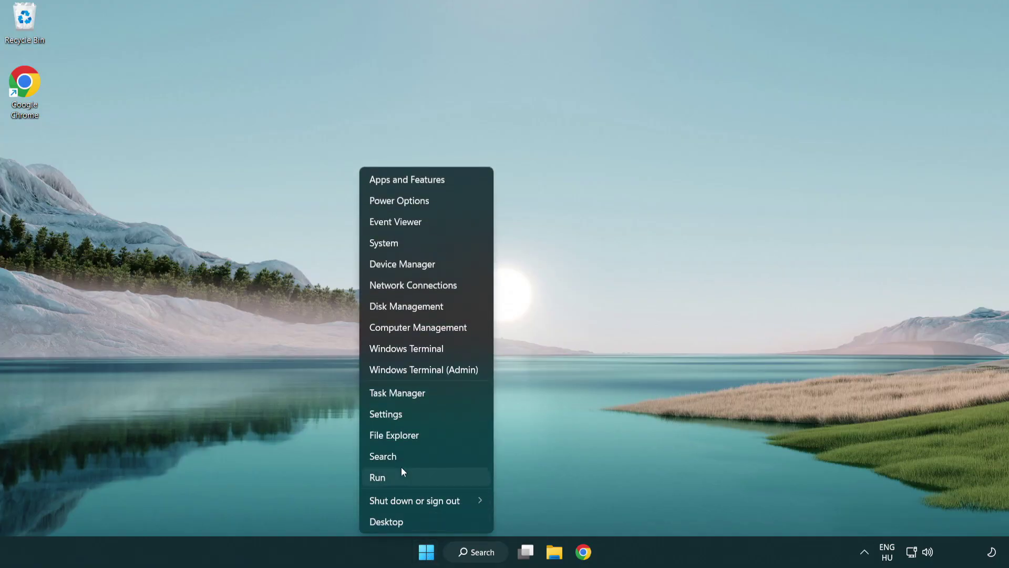
pyautogui.click(445, 393)
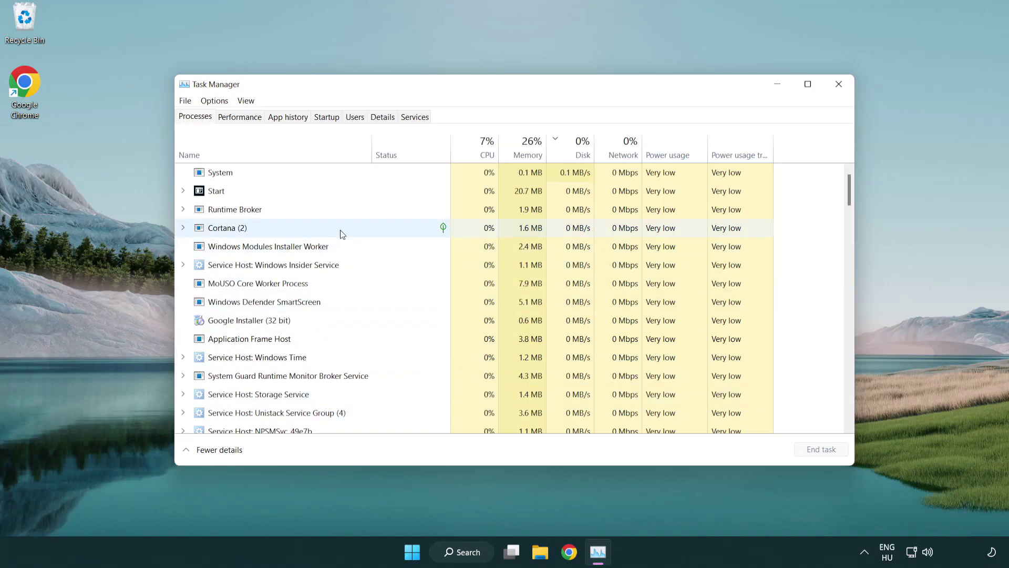
# Disable Terminal, Phone Link, Cortana and Windows Security as startup apps, then close Task Manager.
pyautogui.click(330, 120)
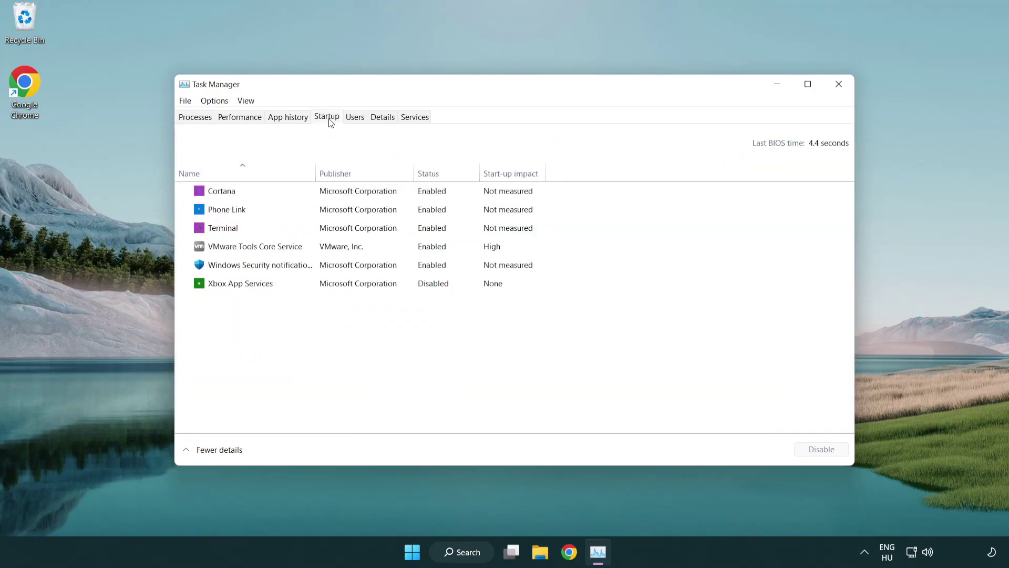
pyautogui.click(329, 229)
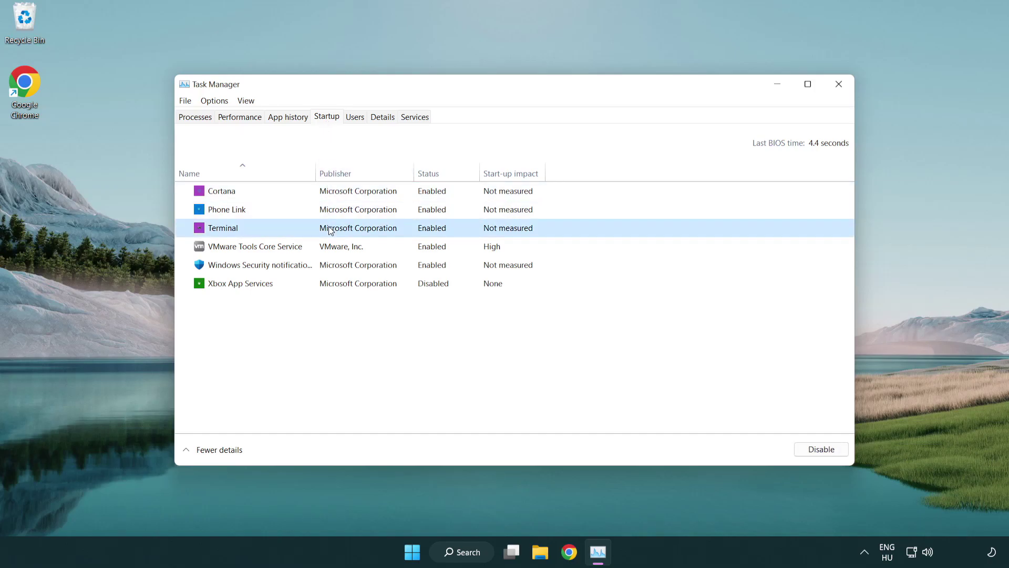
pyautogui.click(788, 449)
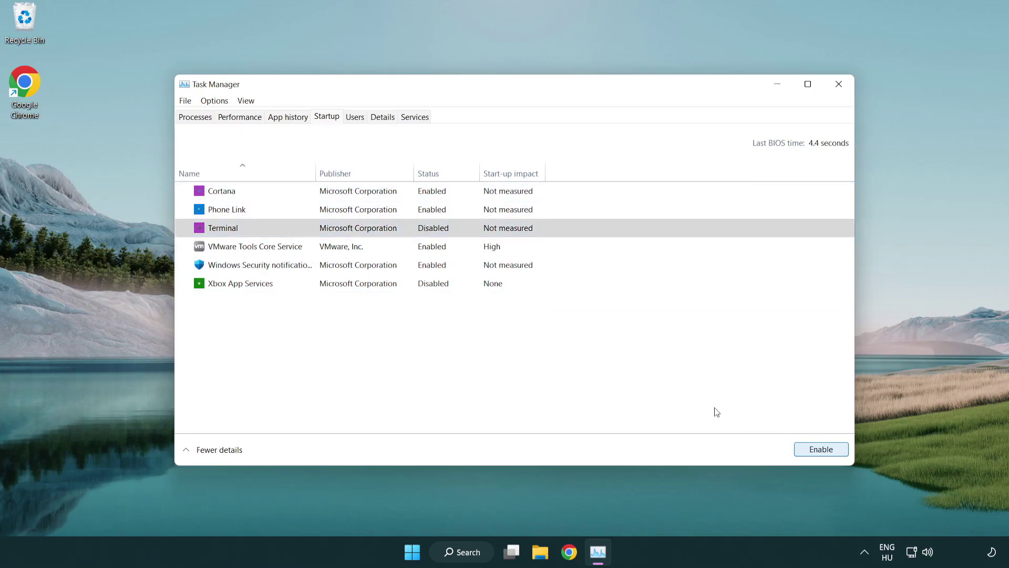
pyautogui.click(420, 211)
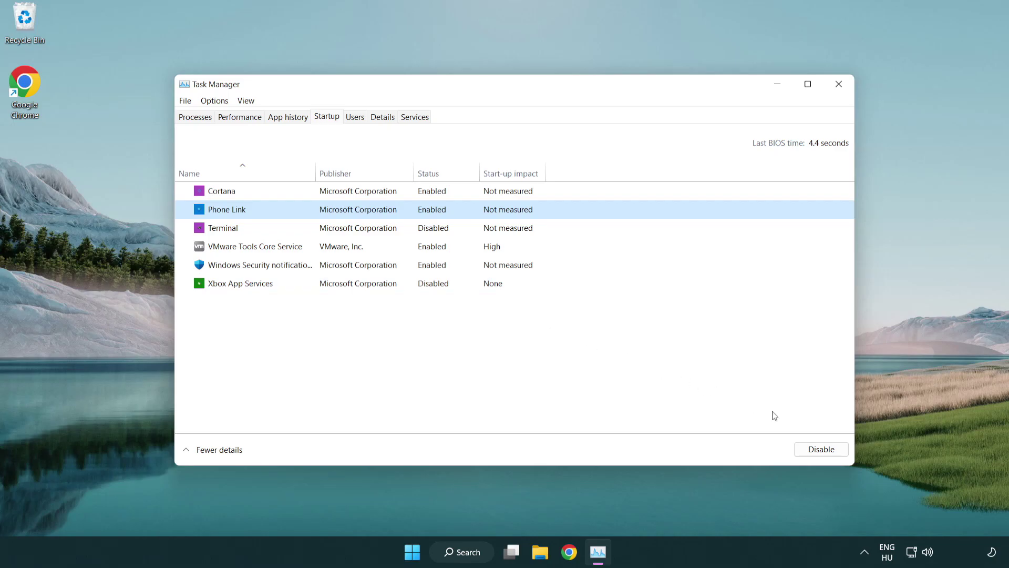
pyautogui.click(819, 451)
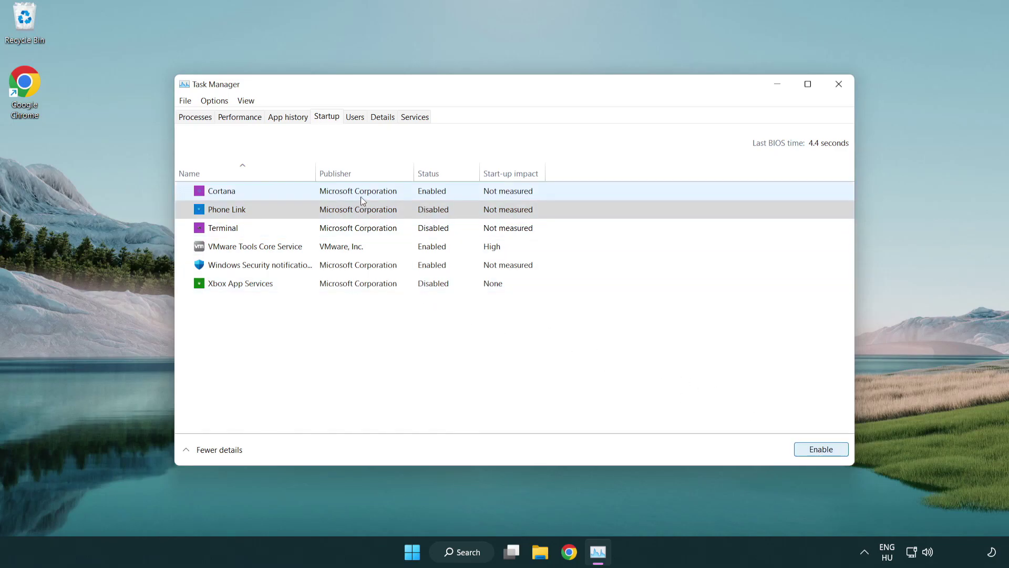
pyautogui.click(361, 196)
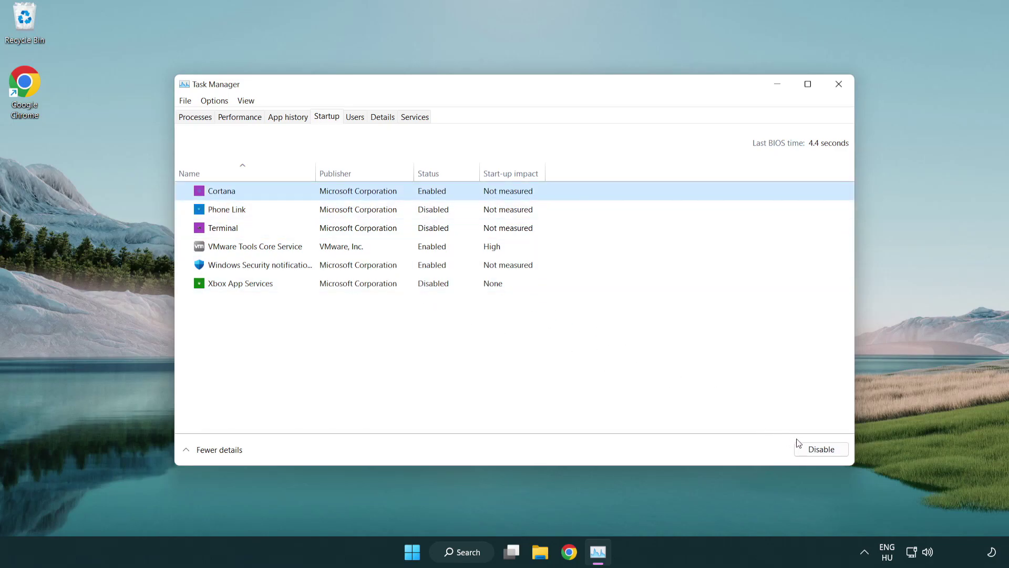
pyautogui.click(816, 450)
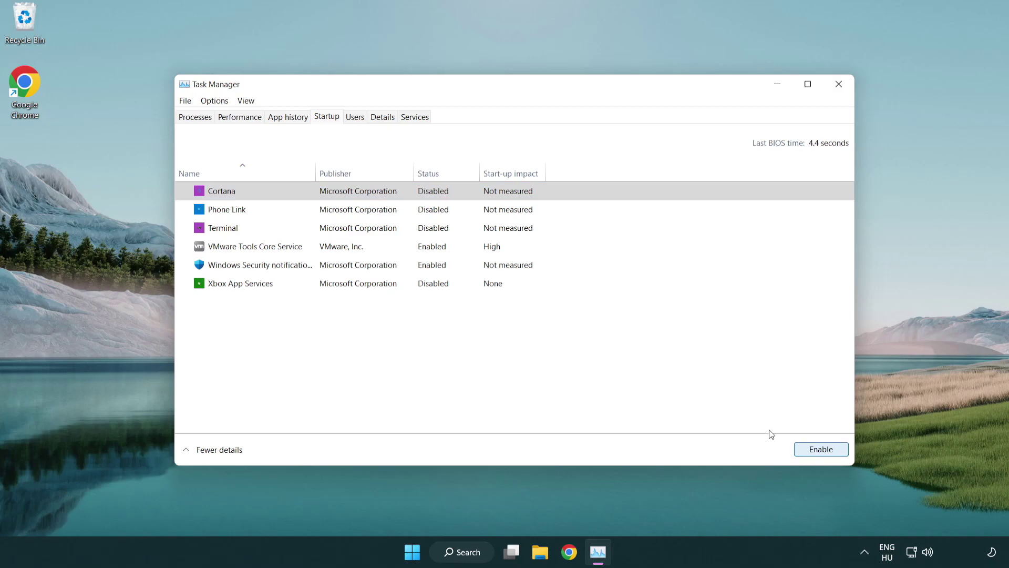
pyautogui.click(479, 272)
pyautogui.click(797, 448)
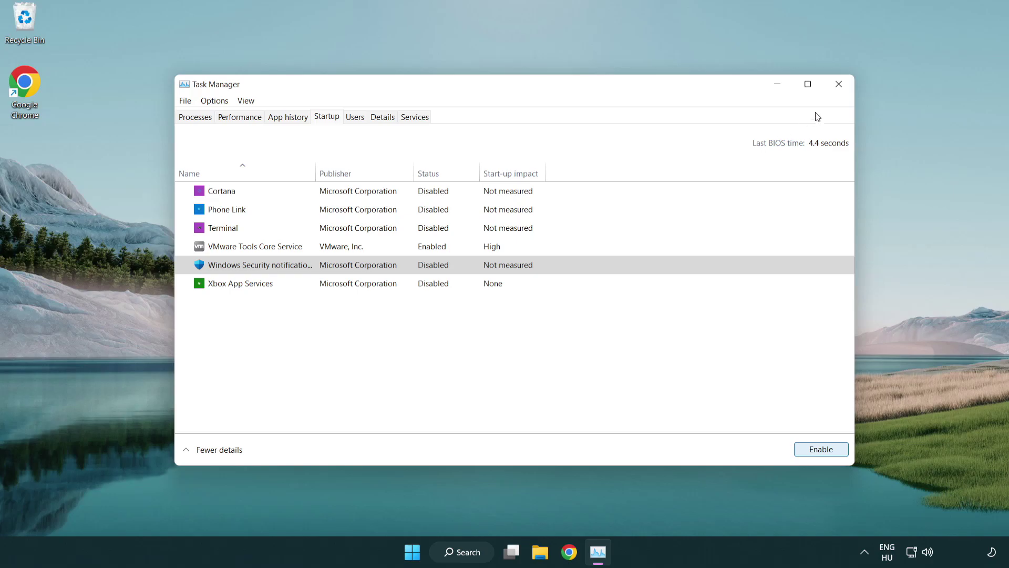
pyautogui.click(840, 91)
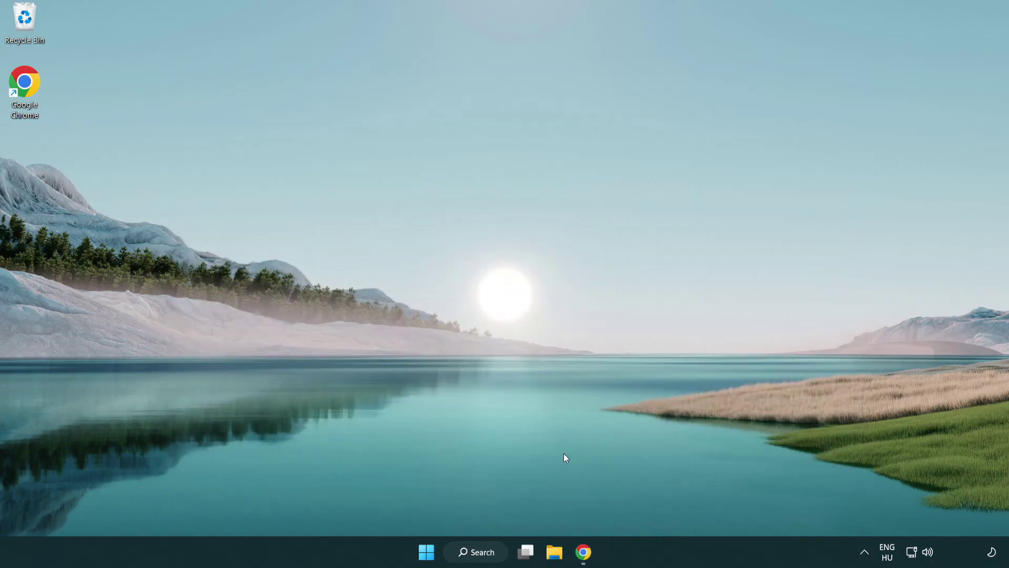
# Return to the DirectX download page in Chrome and download dxwebsetup.exe.
pyautogui.click(583, 553)
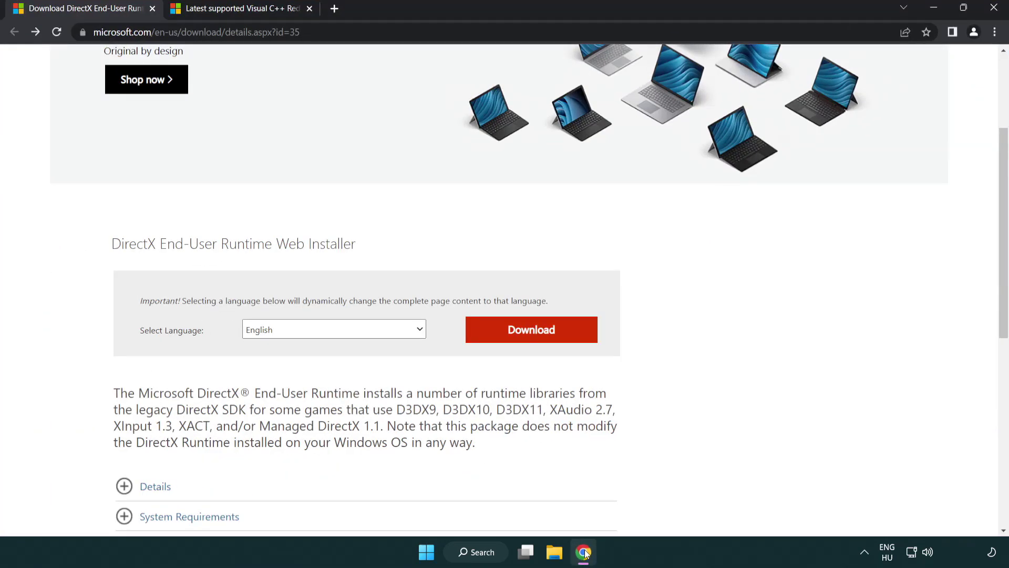
pyautogui.scroll(3, 430, 469)
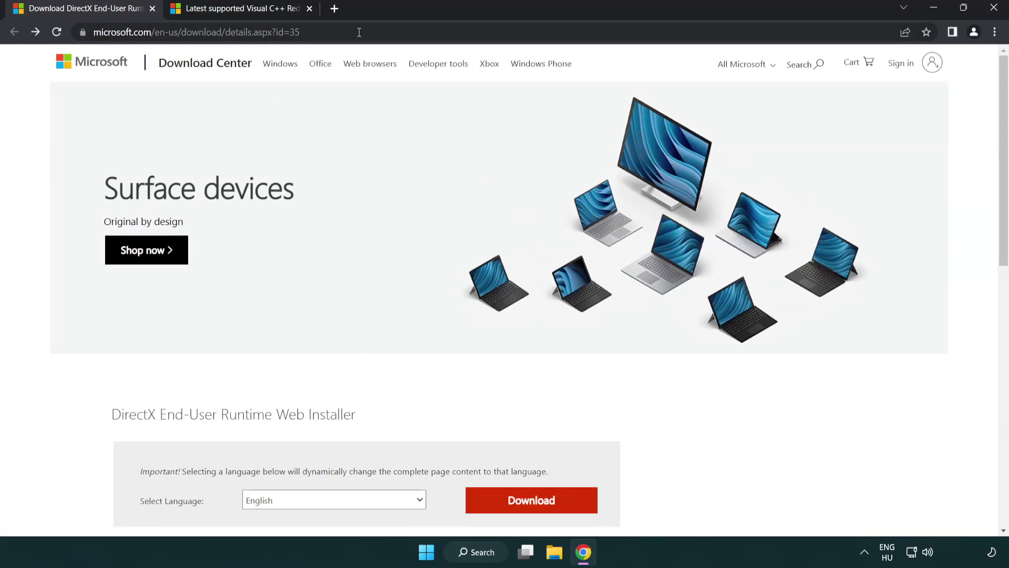
pyautogui.click(323, 32)
pyautogui.click(962, 229)
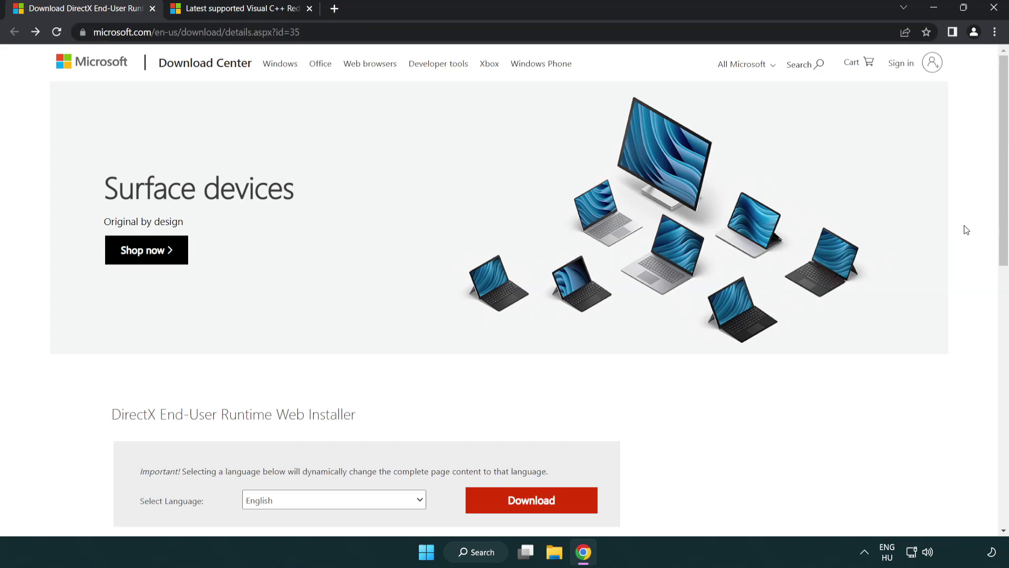
pyautogui.scroll(-2, 995, 261)
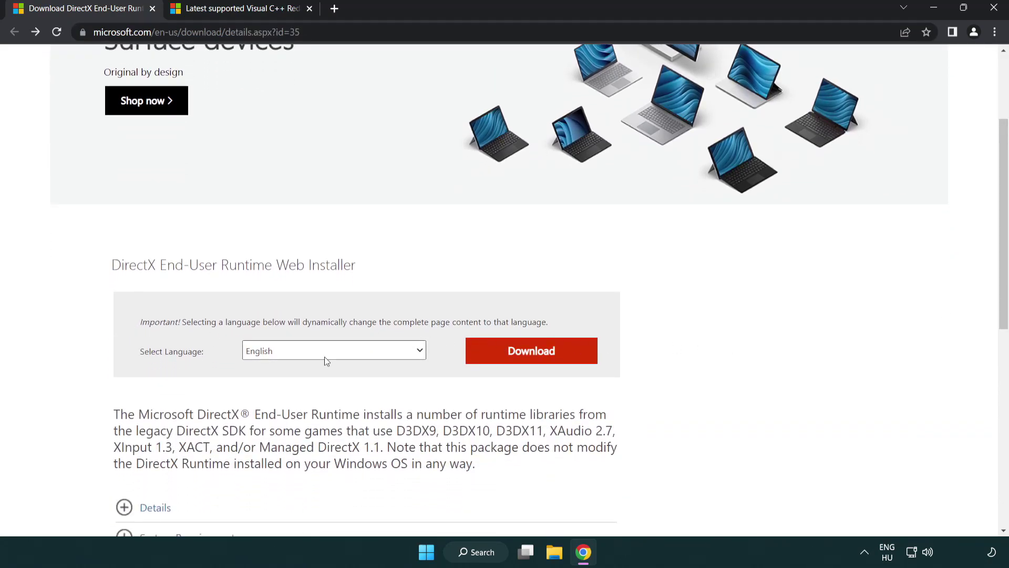
pyautogui.click(536, 360)
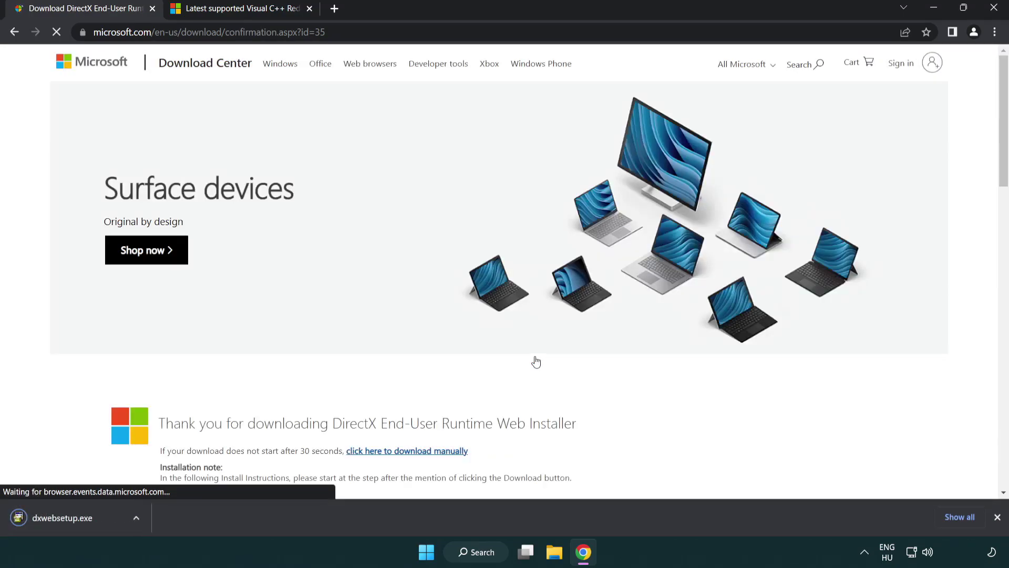
# Run dxwebsetup.exe, accept the license, decline the Bing Bar, and finish setup.
pyautogui.click(66, 519)
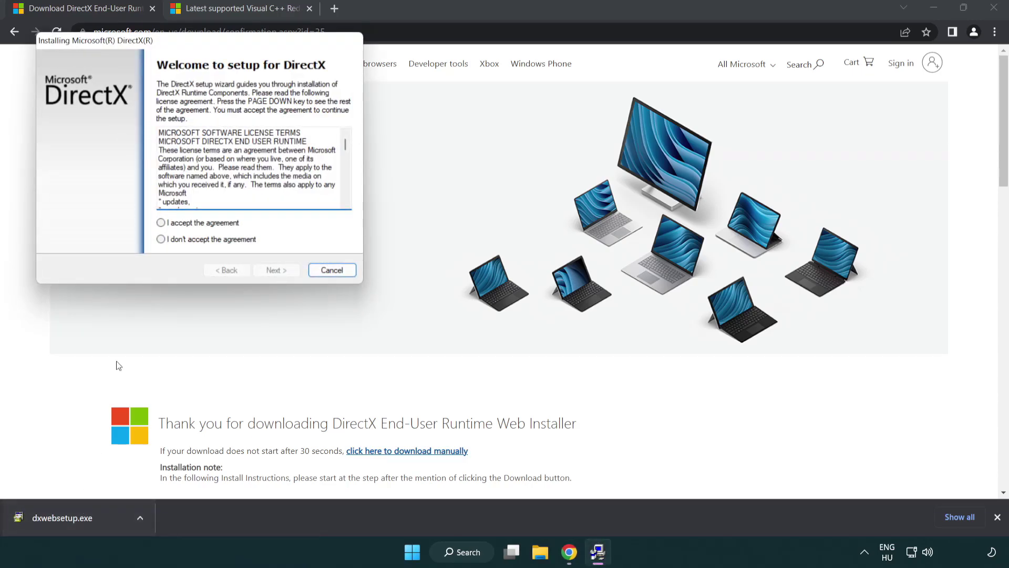
pyautogui.moveTo(153, 48); pyautogui.dragTo(443, 159)
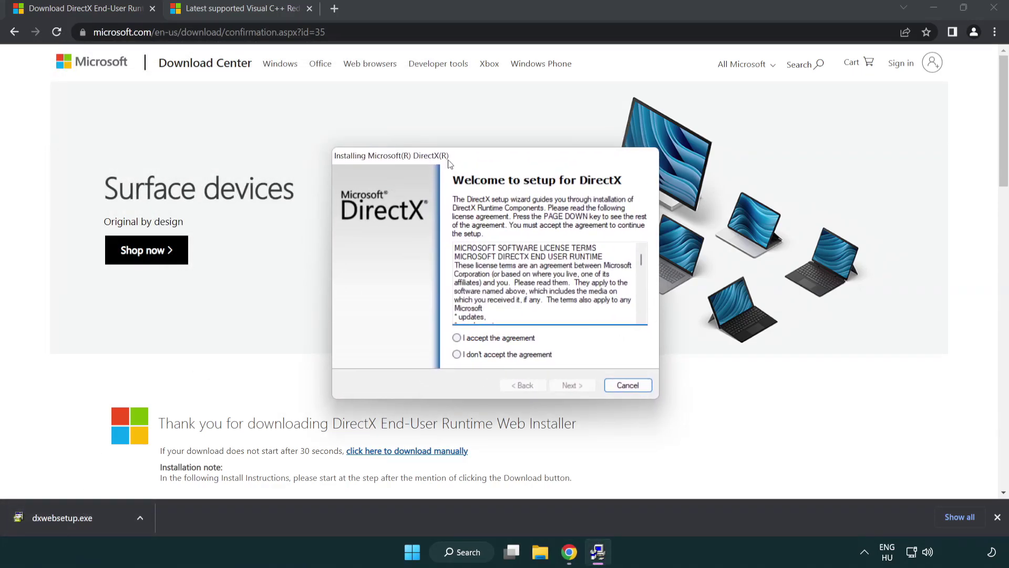
pyautogui.moveTo(637, 256); pyautogui.dragTo(636, 304)
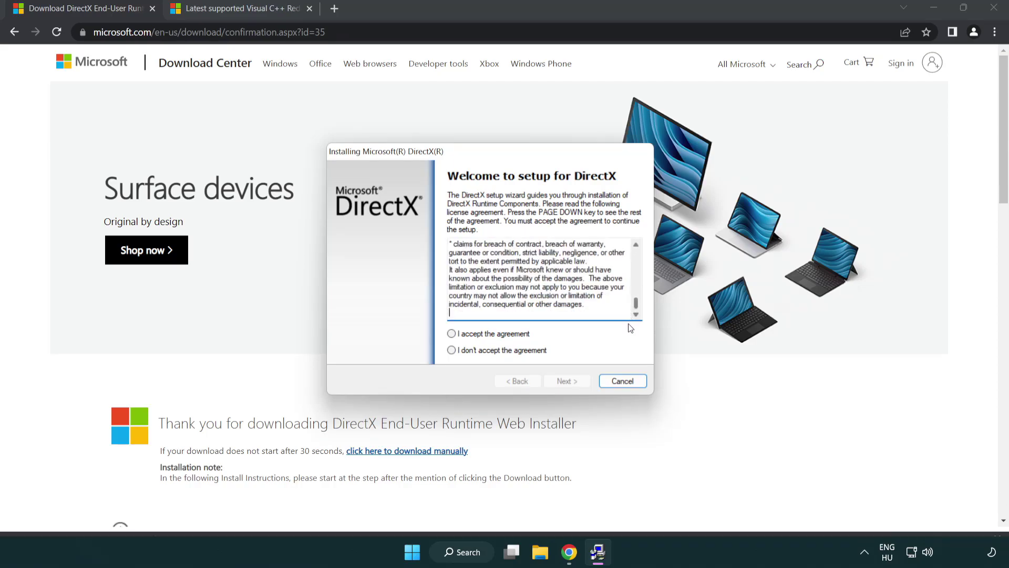
pyautogui.click(451, 334)
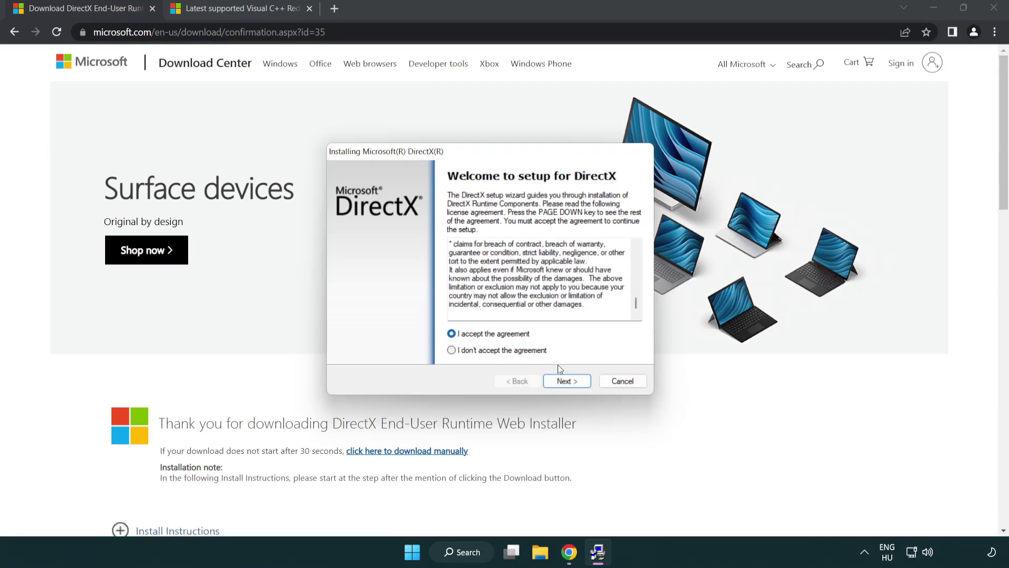
pyautogui.click(567, 381)
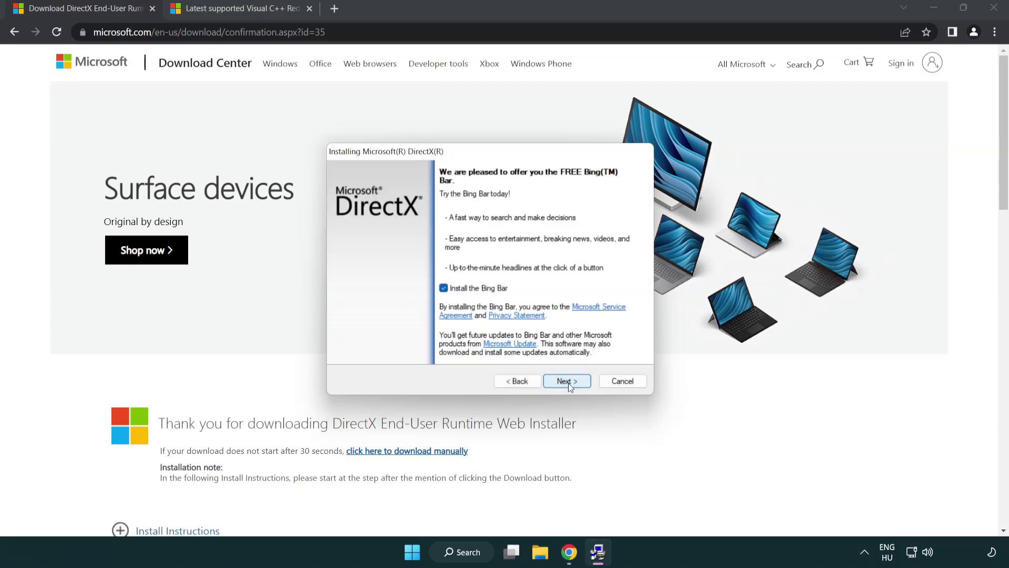
pyautogui.click(444, 288)
pyautogui.click(571, 381)
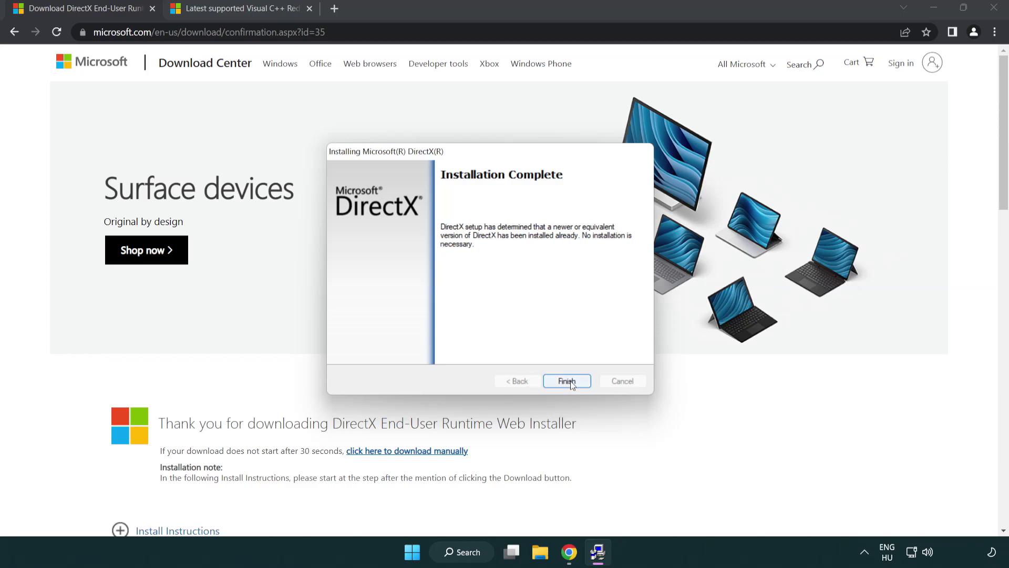
pyautogui.click(569, 376)
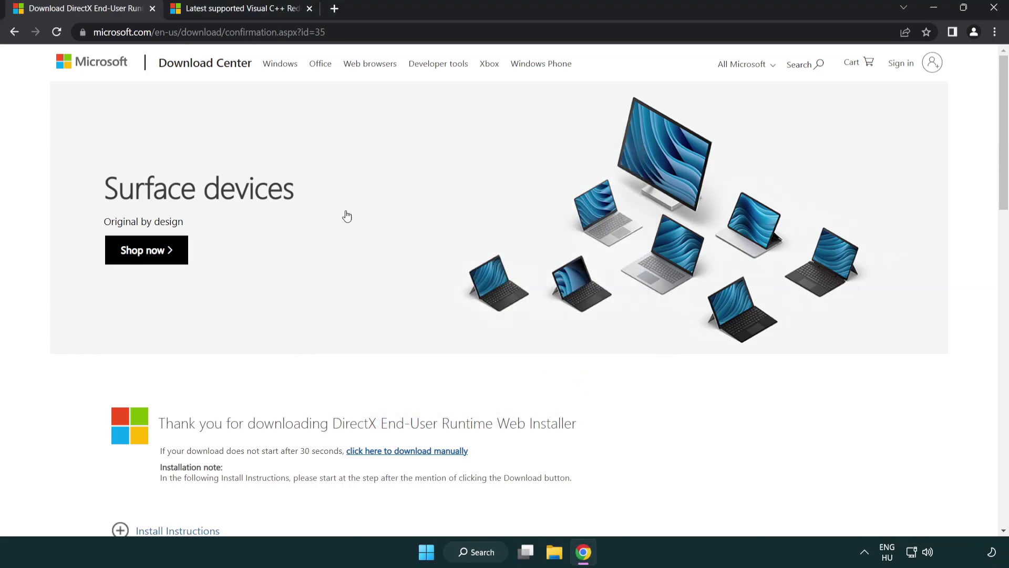
# Close the DirectX tab and download the ARM64, x86 and x64 vc_redist installers.
pyautogui.click(152, 9)
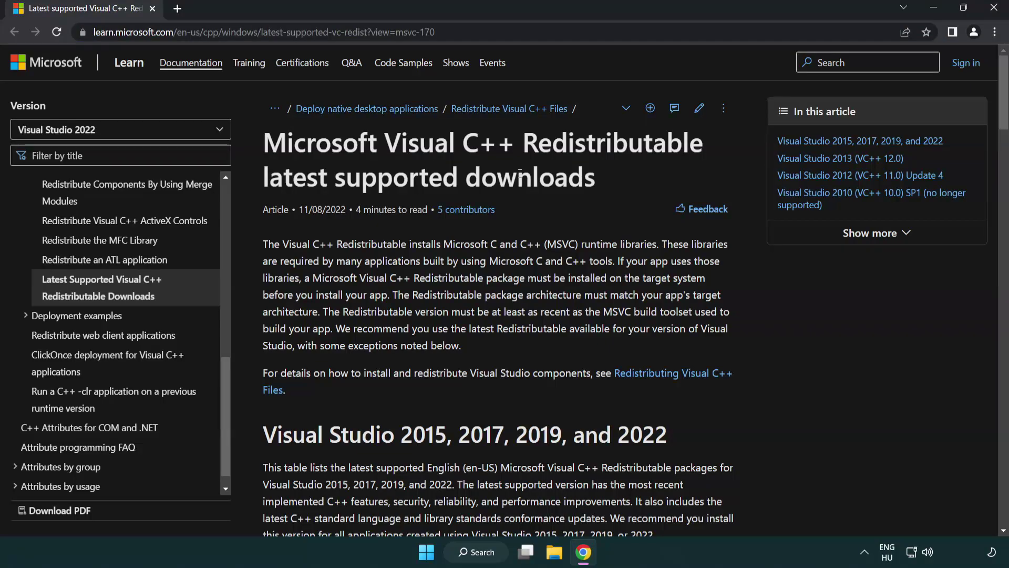
pyautogui.scroll(-4, 473, 237)
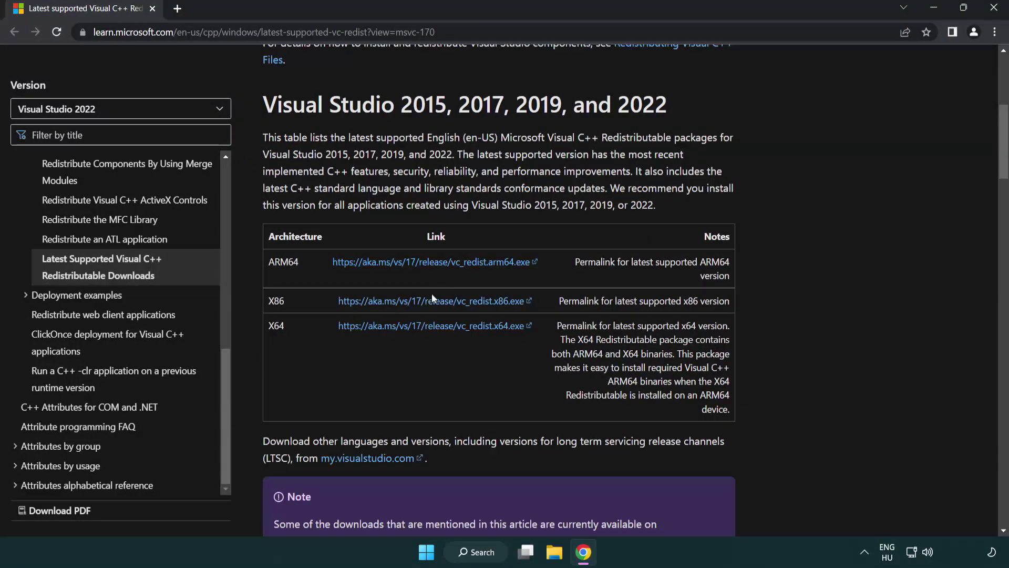
pyautogui.click(402, 263)
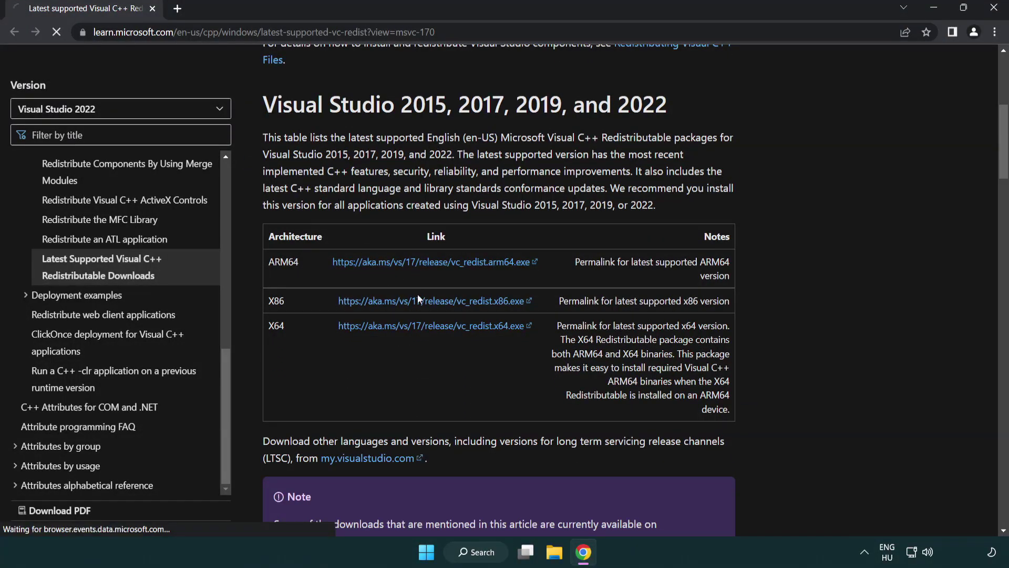
pyautogui.click(417, 303)
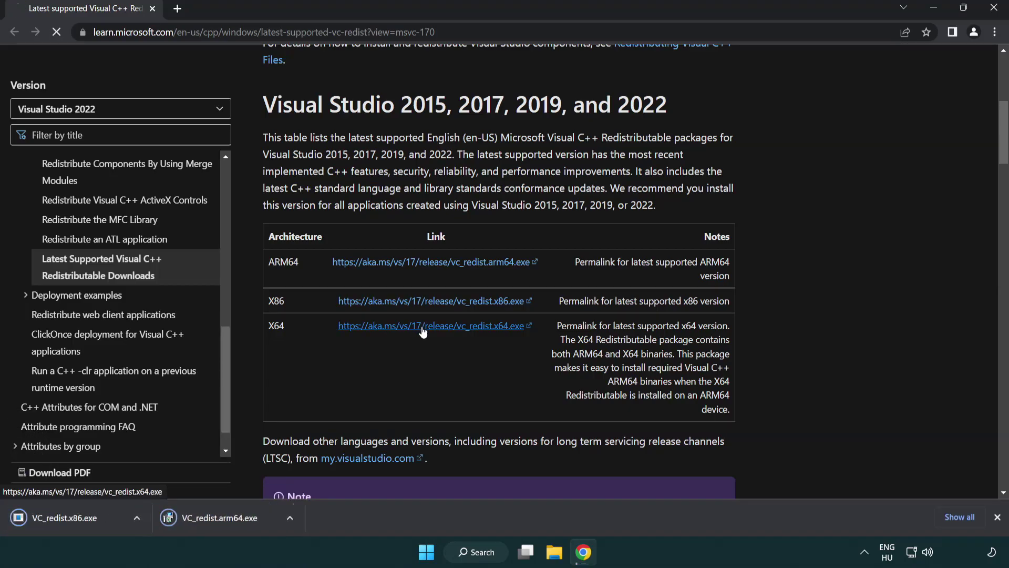
pyautogui.click(423, 332)
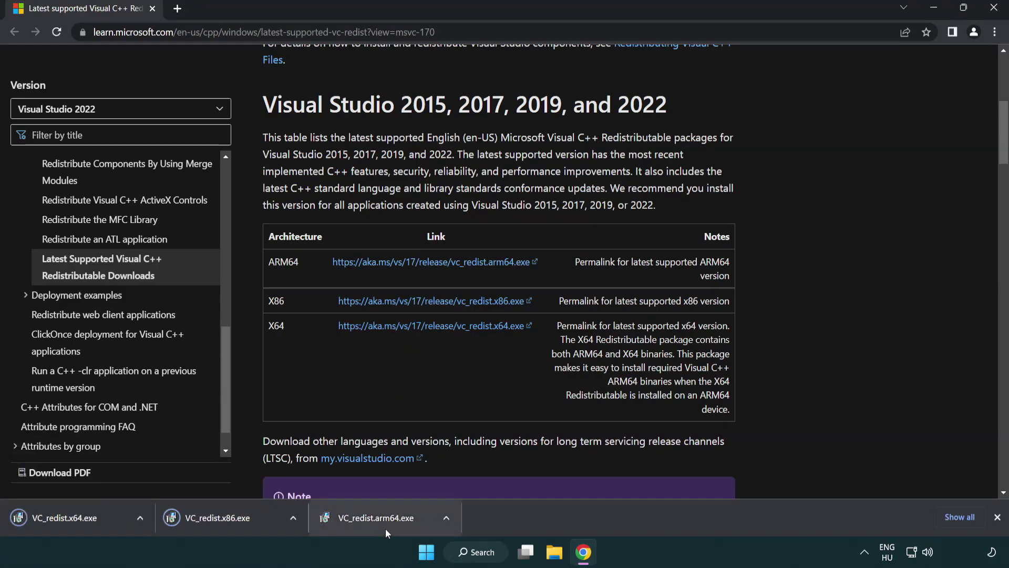
# Attempt the ARM64 Visual C++ redistributable install and dismiss its unsupported failure.
pyautogui.click(385, 528)
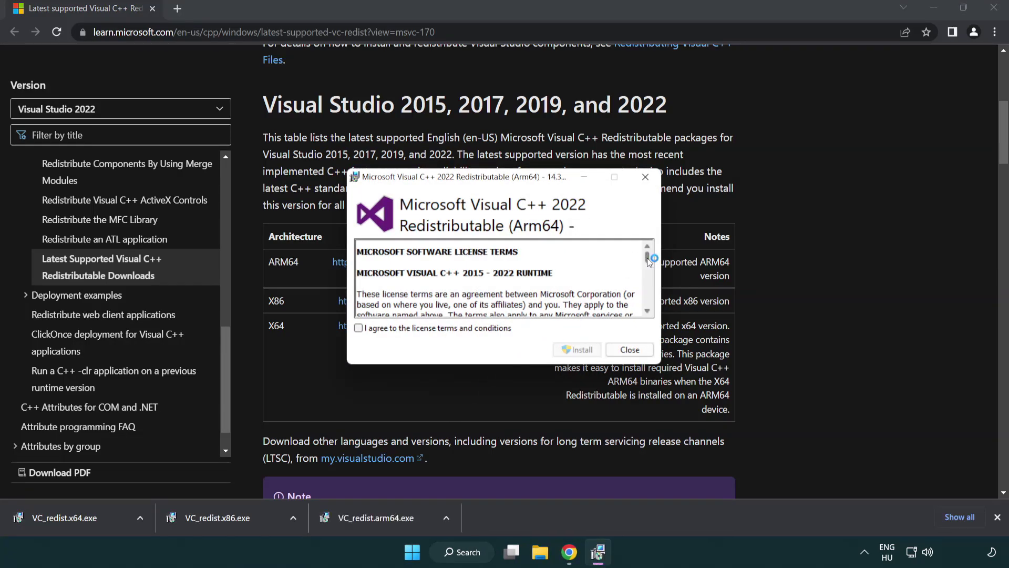
pyautogui.moveTo(647, 258); pyautogui.dragTo(647, 304)
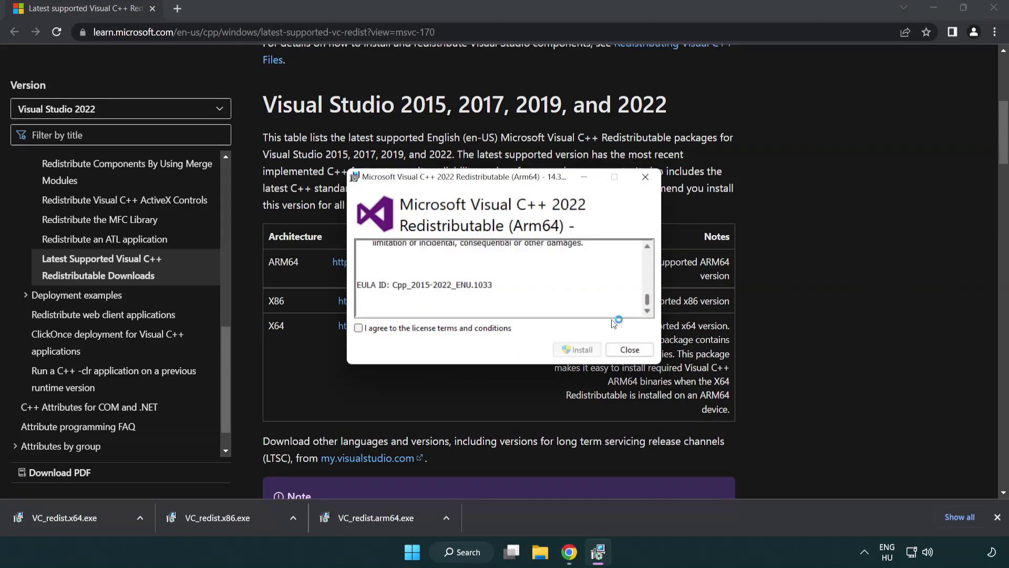
pyautogui.click(359, 328)
pyautogui.click(561, 349)
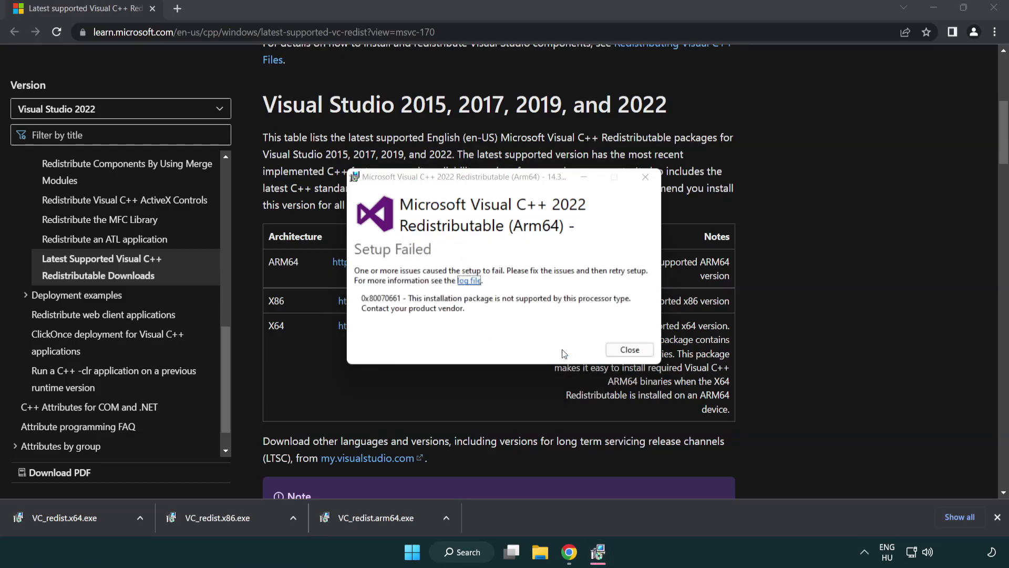
pyautogui.click(629, 351)
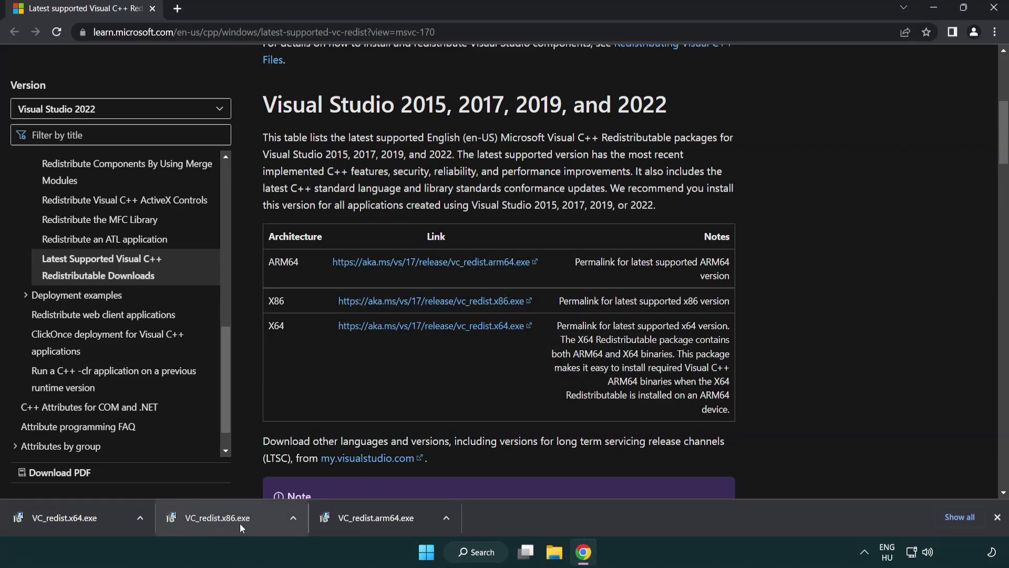
# Install the x86 and x64 redistributables, closing their success dialogs without restarting.
pyautogui.click(225, 524)
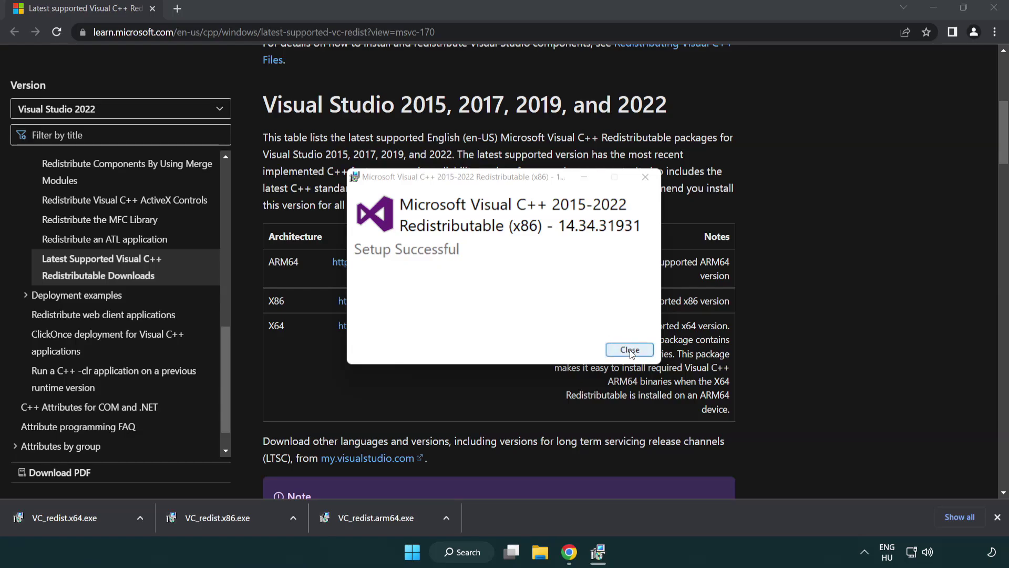
pyautogui.click(629, 351)
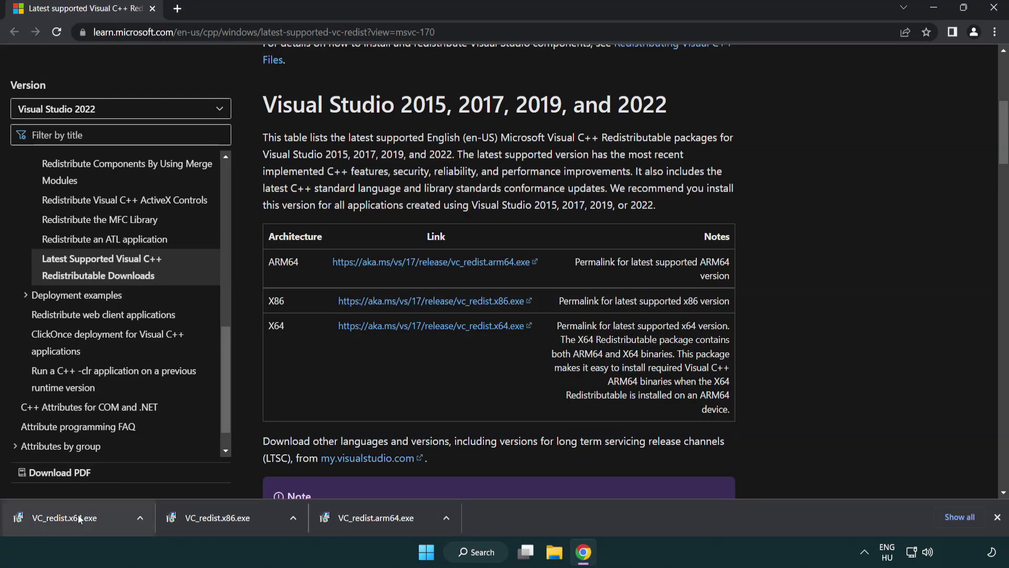
pyautogui.click(76, 515)
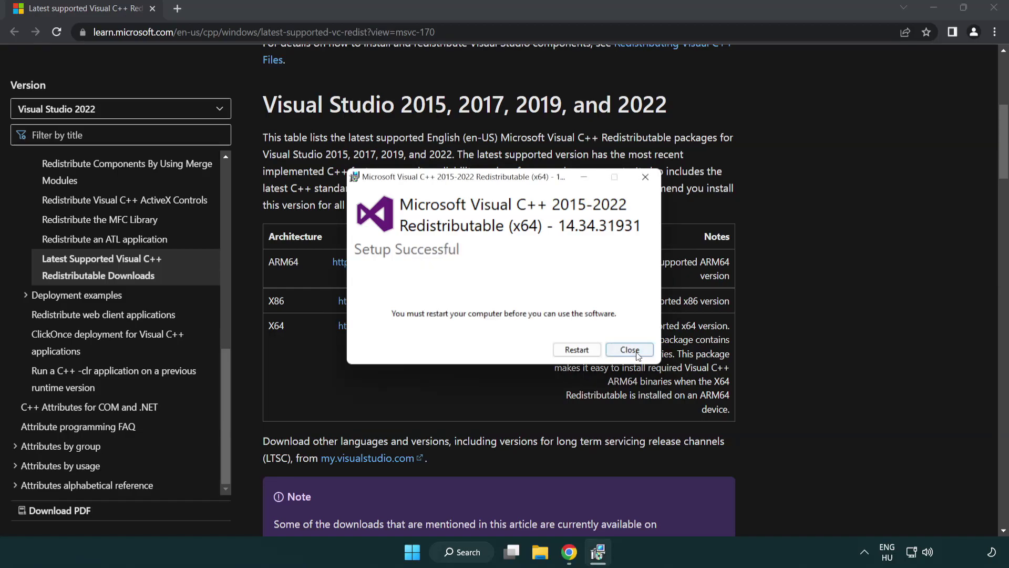
pyautogui.click(638, 356)
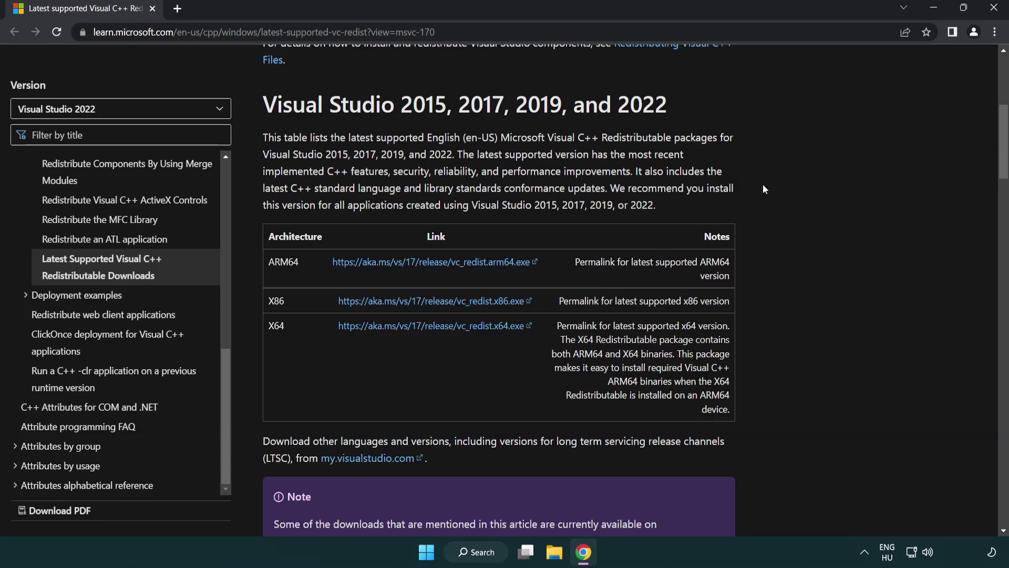
# Close Chrome and launch Command Prompt as administrator from a cmd search.
pyautogui.click(992, 9)
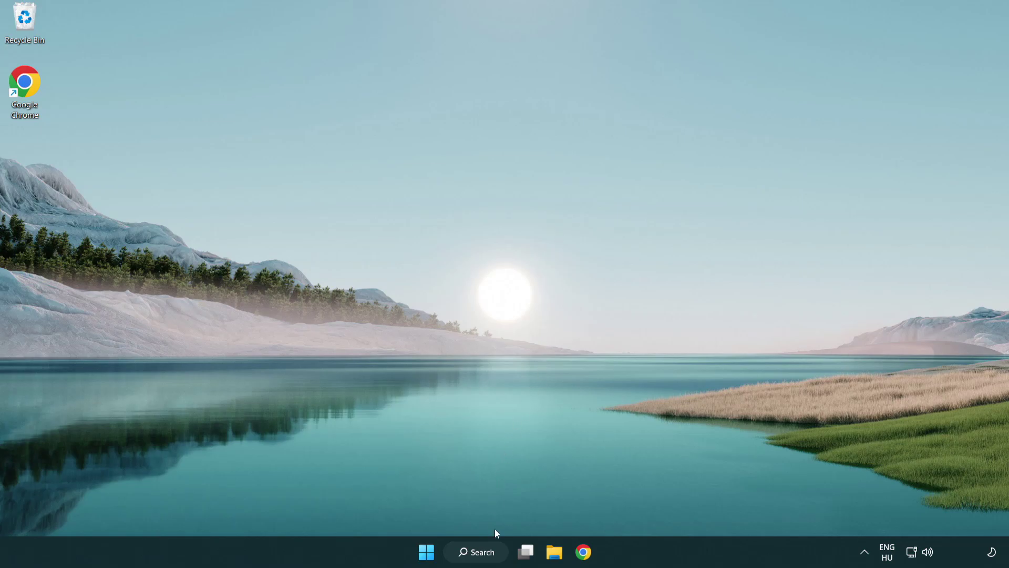
pyautogui.click(471, 552)
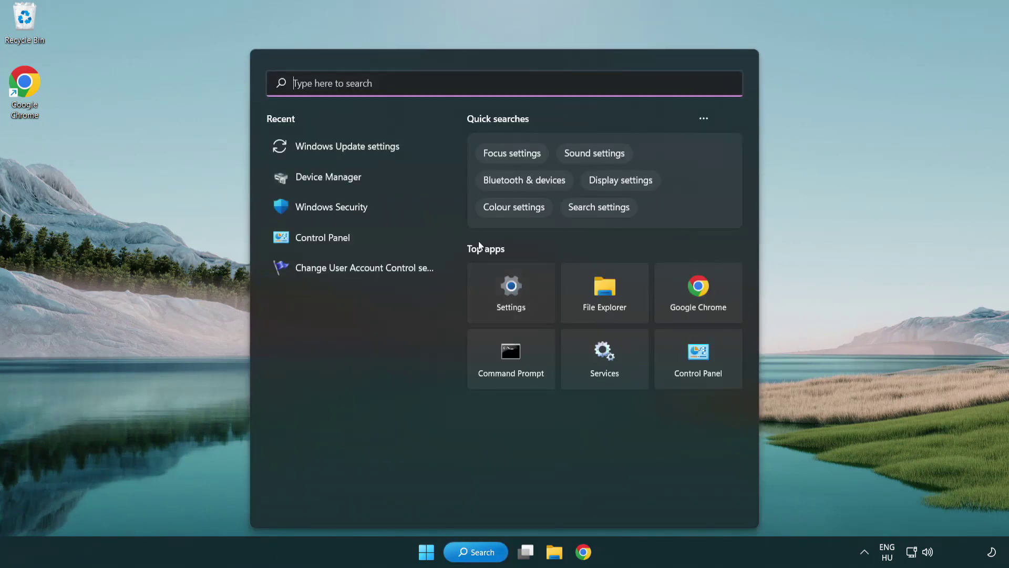
pyautogui.write('cm')
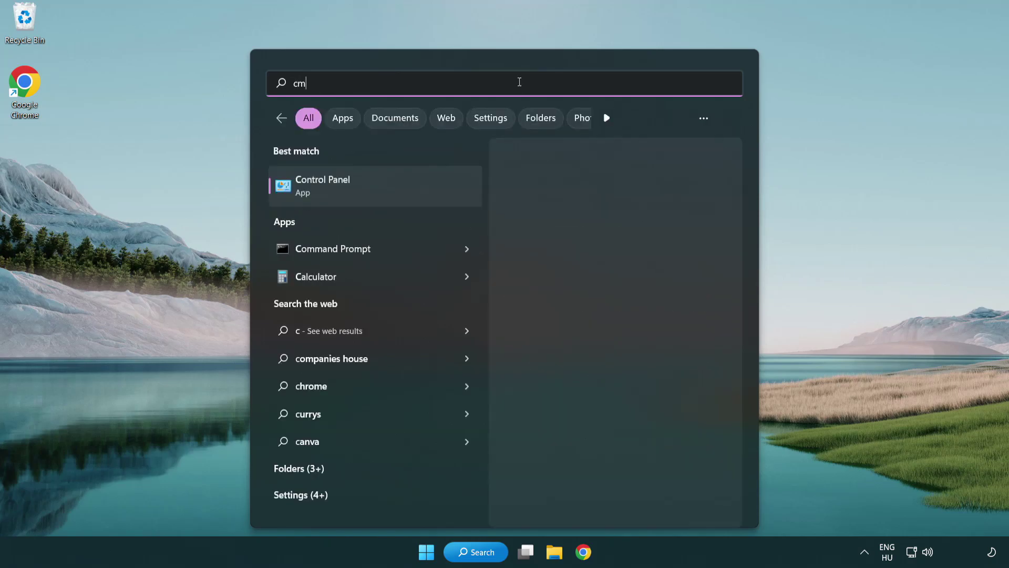
pyautogui.write('d')
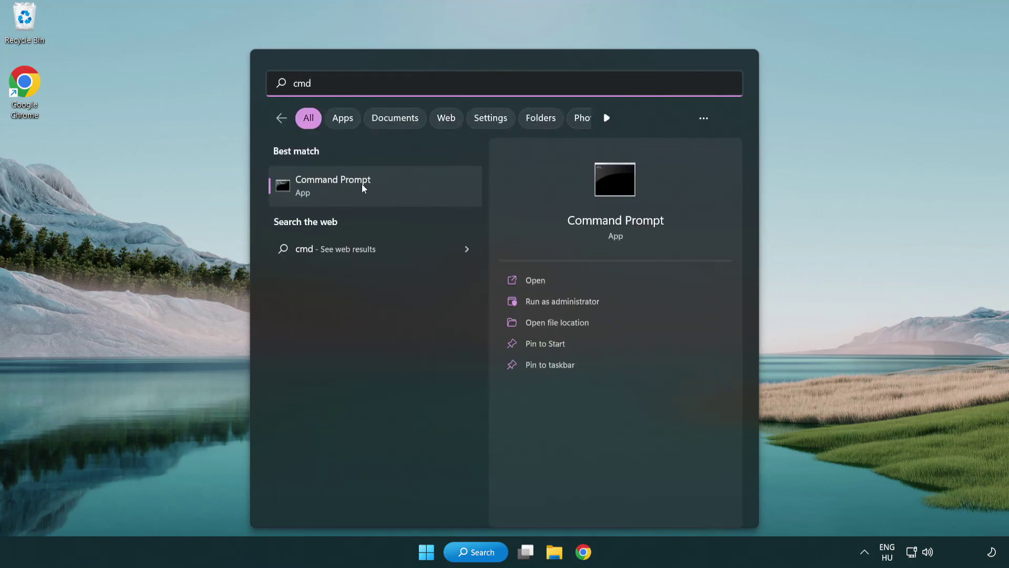
pyautogui.rightClick(385, 188)
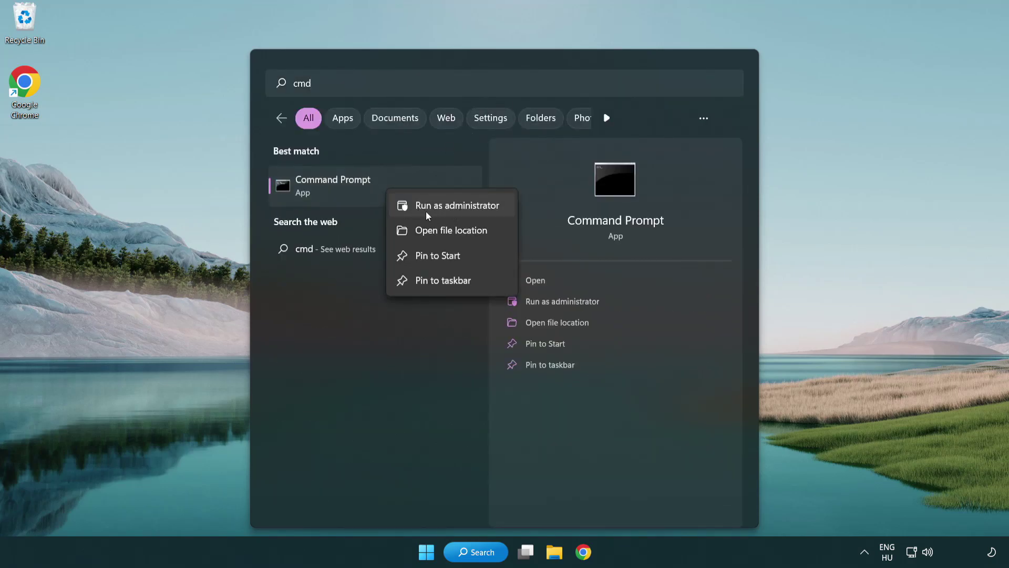
pyautogui.click(455, 209)
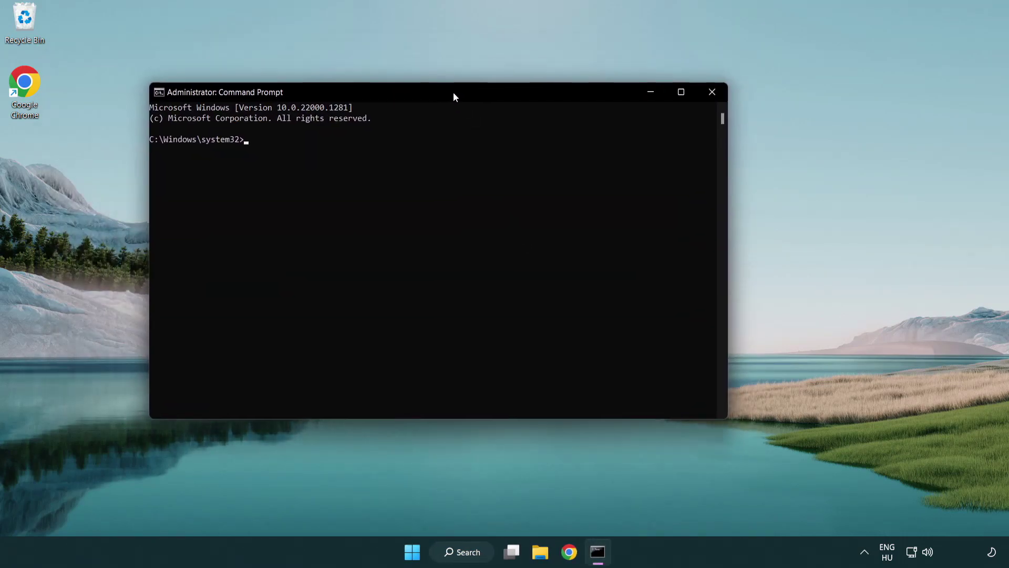
# Run sfc /scannow in the administrator Command Prompt until verification completes.
pyautogui.moveTo(360, 59); pyautogui.dragTo(508, 103)
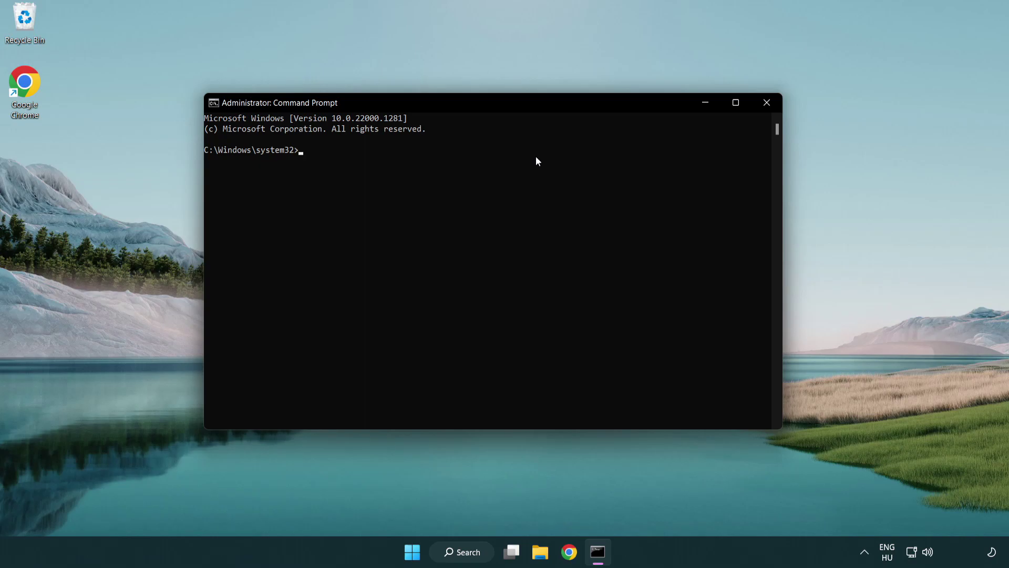
pyautogui.write('sfc /')
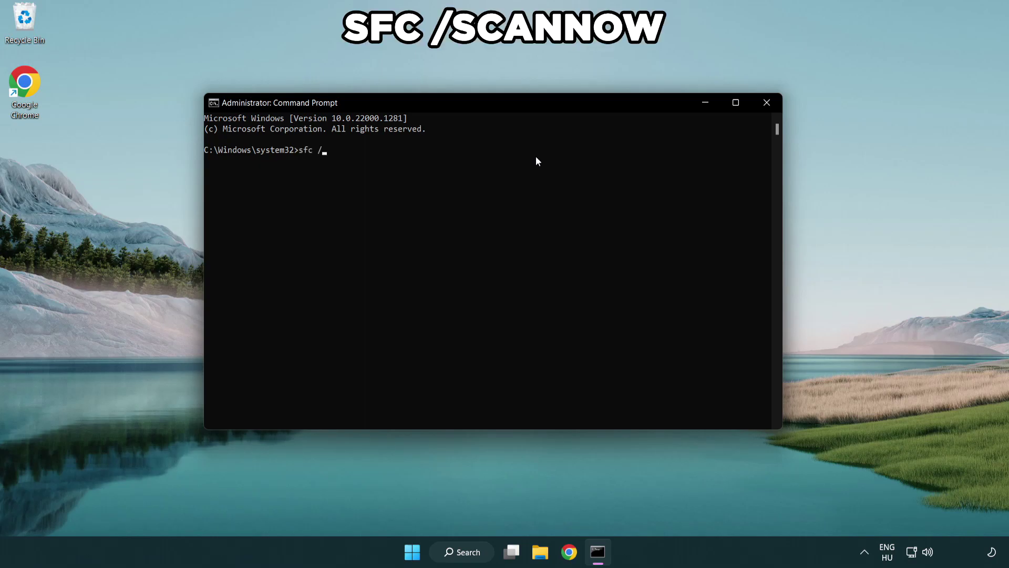
pyautogui.write('scannow')
pyautogui.press('Return')
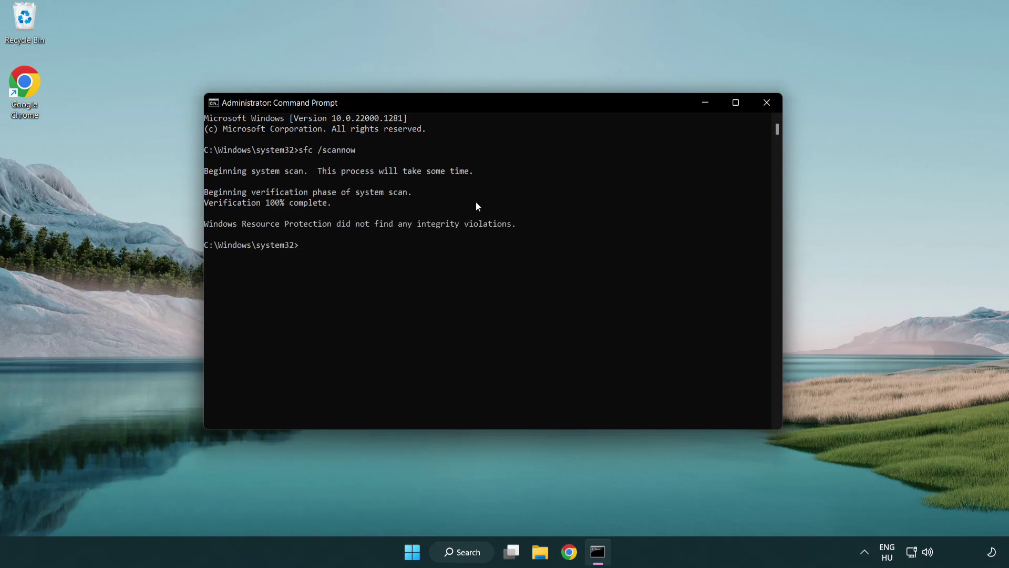
# Close Command Prompt and show the Start menu's power options with Restart.
pyautogui.click(766, 103)
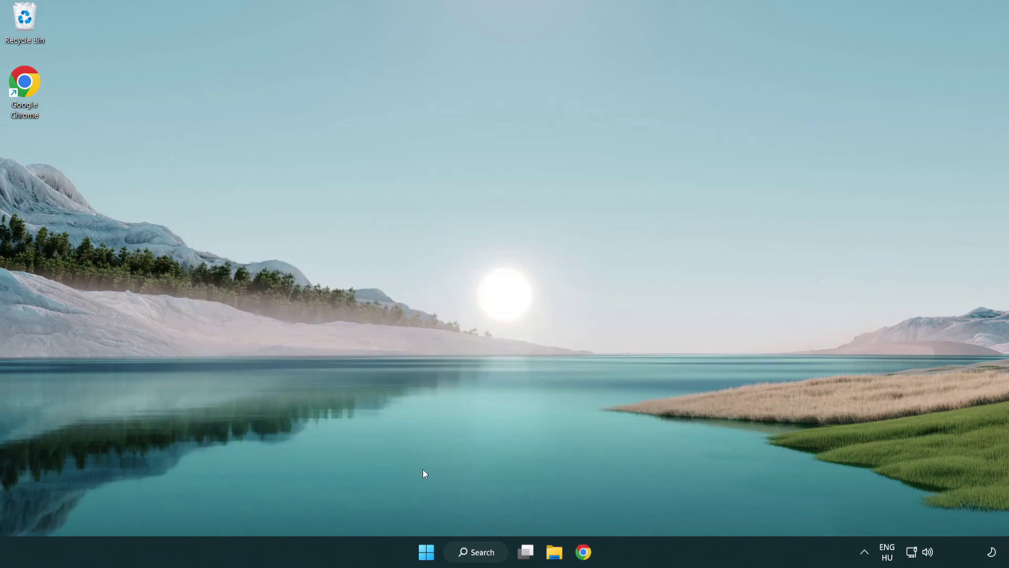
pyautogui.click(418, 557)
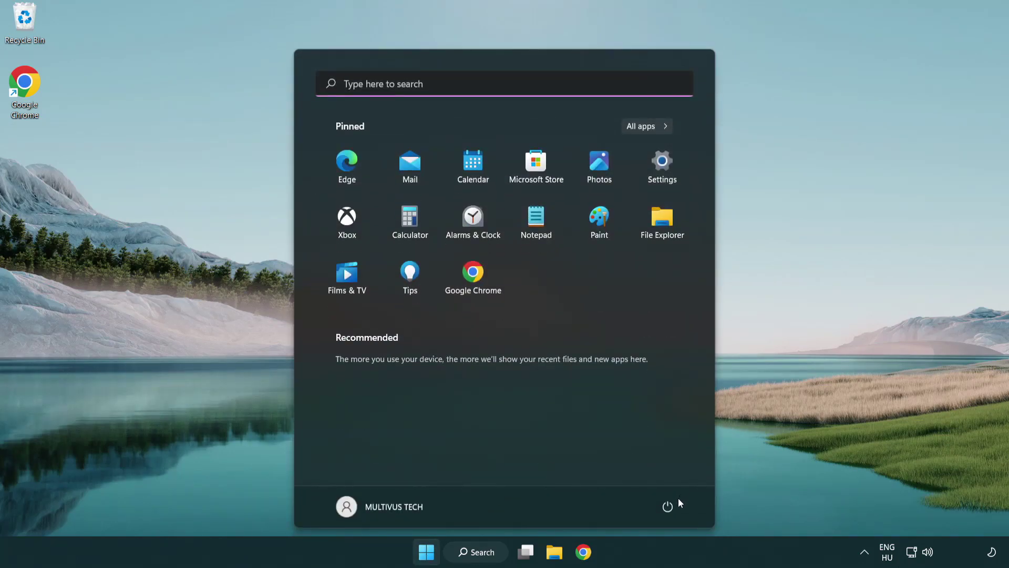
pyautogui.click(670, 506)
pyautogui.moveTo(664, 479)
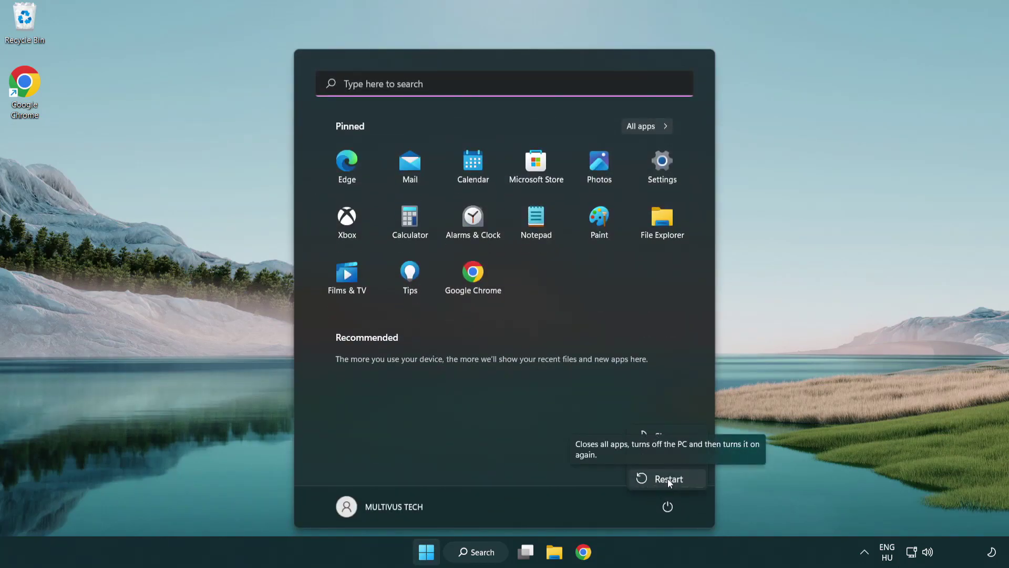